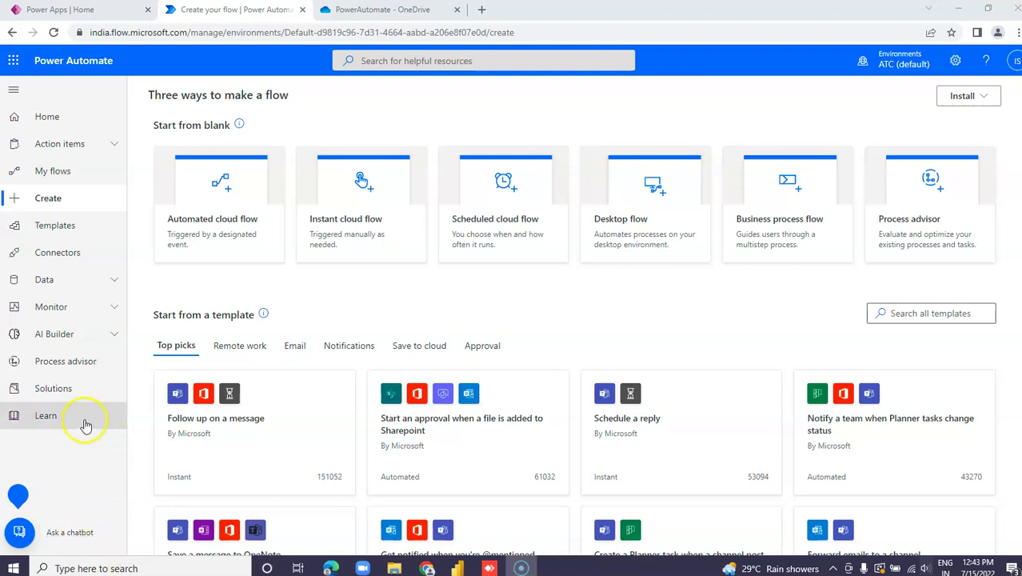
# - Create an instant cloud flow named CreateHTML with the "Manually trigger a flow" trigger
pyautogui.click(355, 249)
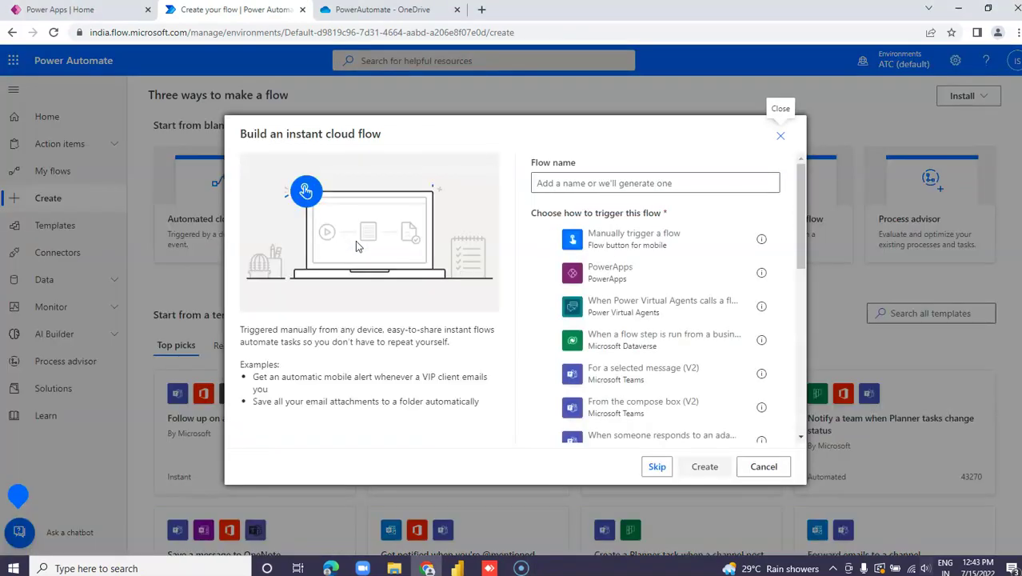
pyautogui.click(545, 239)
pyautogui.click(560, 180)
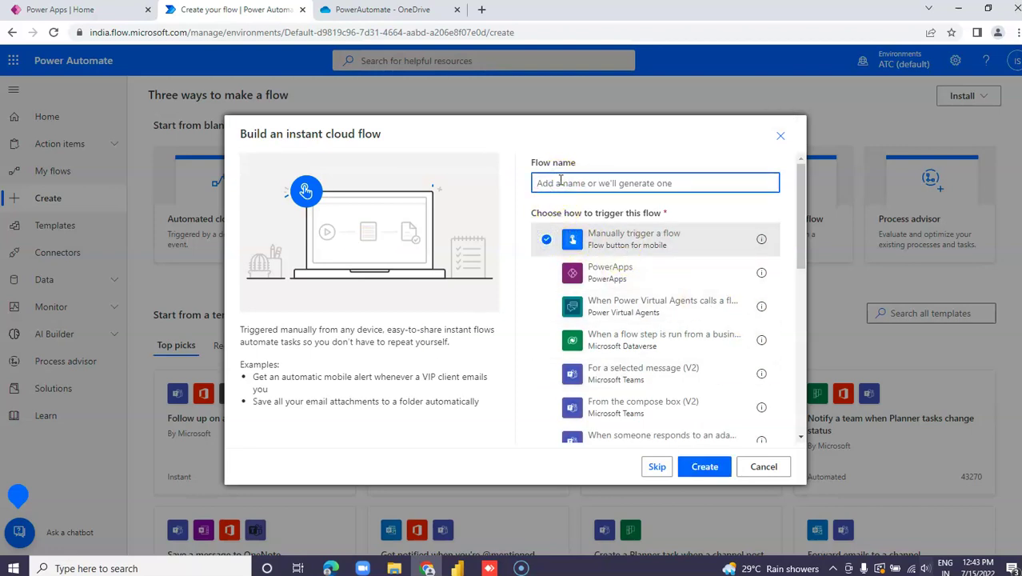
pyautogui.write('Save')
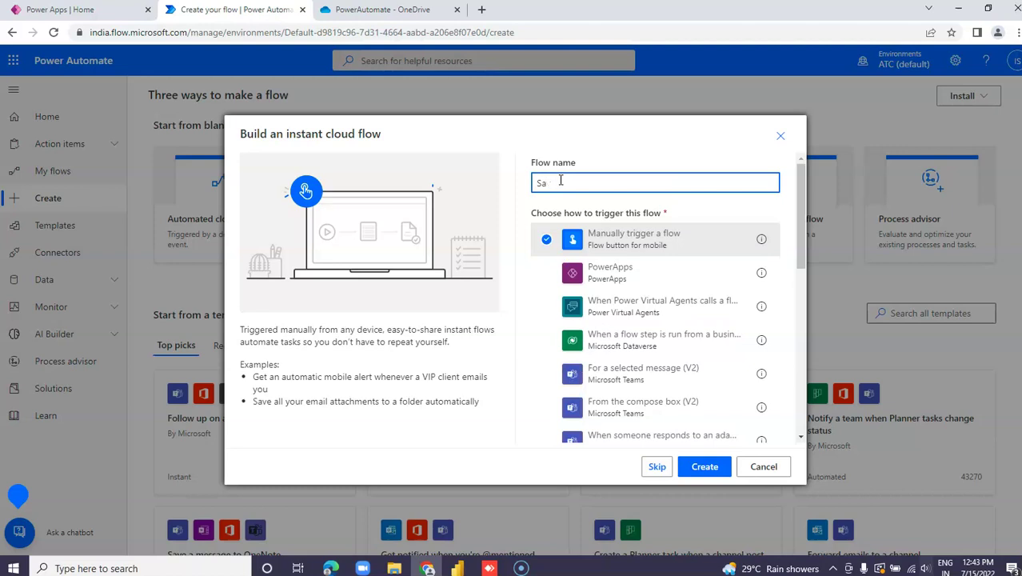
pyautogui.press('BackSpace')
pyautogui.press('BackSpace')
pyautogui.write('CreateHTML')
pyautogui.click(706, 466)
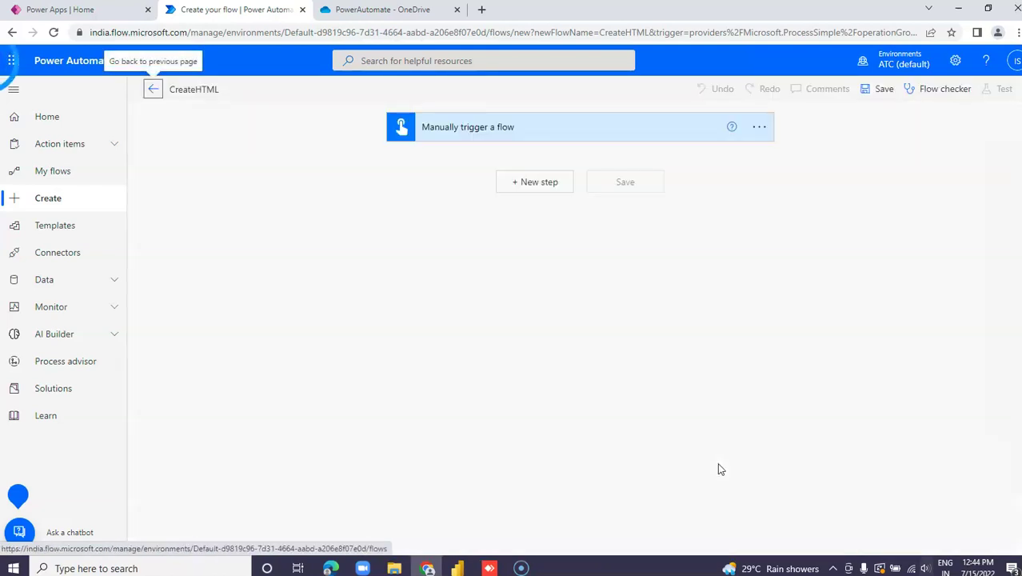
# - Add an Initialize variable action after the manual trigger
pyautogui.click(528, 183)
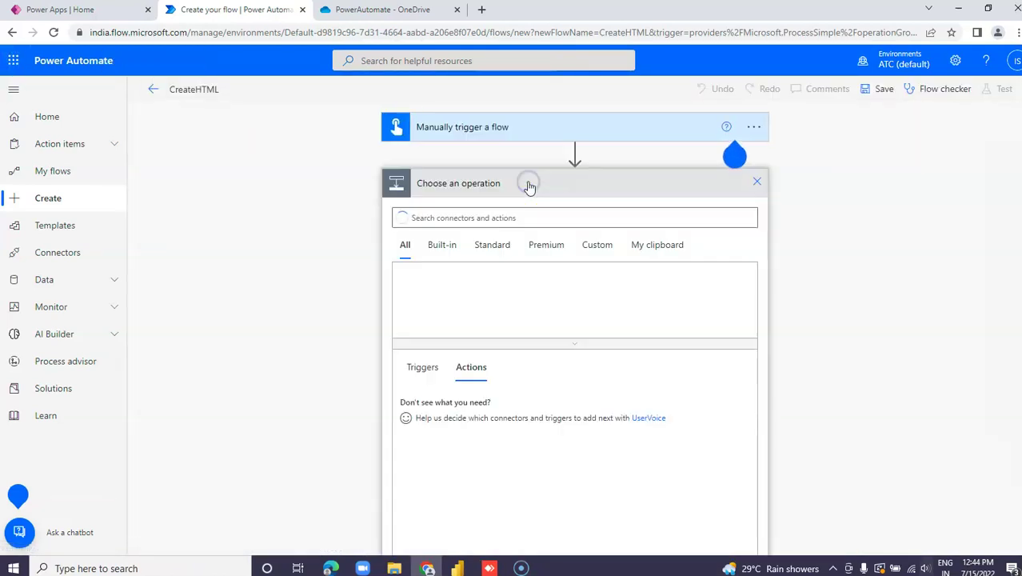
pyautogui.click(557, 216)
pyautogui.write('i')
pyautogui.write('nitialize')
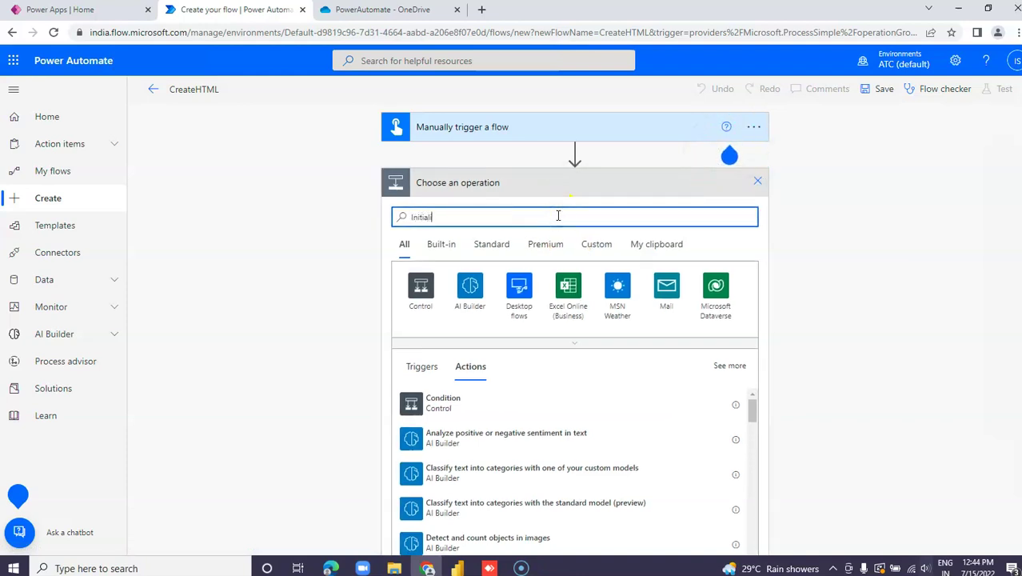
pyautogui.click(457, 399)
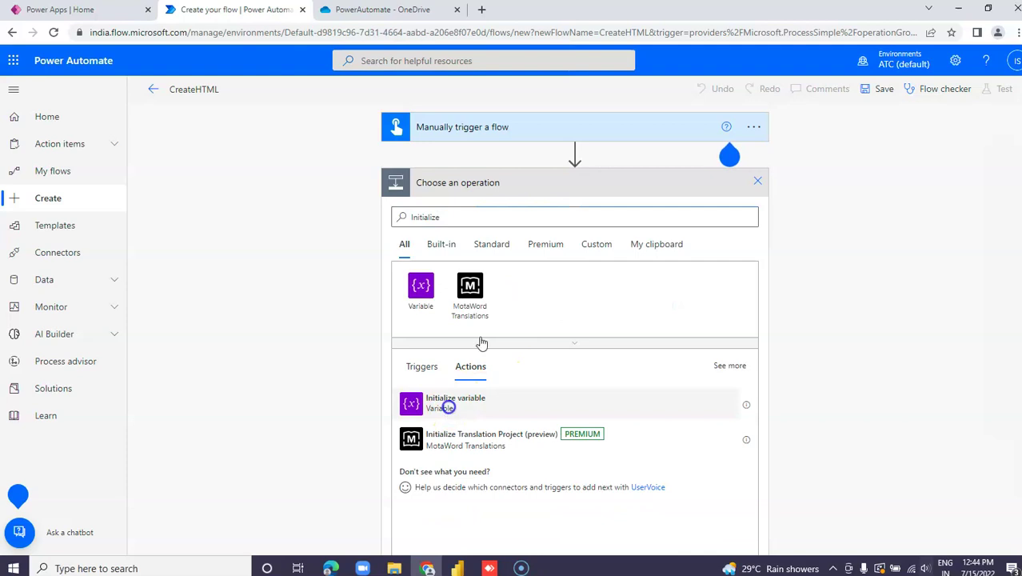
# - Name the variable varHTML, set its type to String, and enter an H1-tagged "Hi from" greeting with the author's first name as its value
pyautogui.click(511, 212)
pyautogui.write('varHTML')
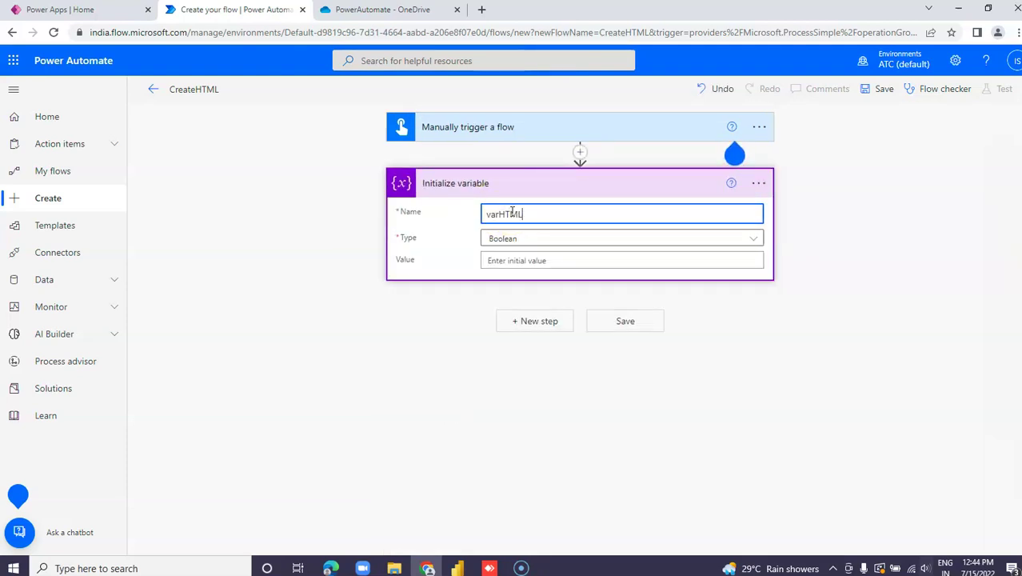
pyautogui.click(528, 238)
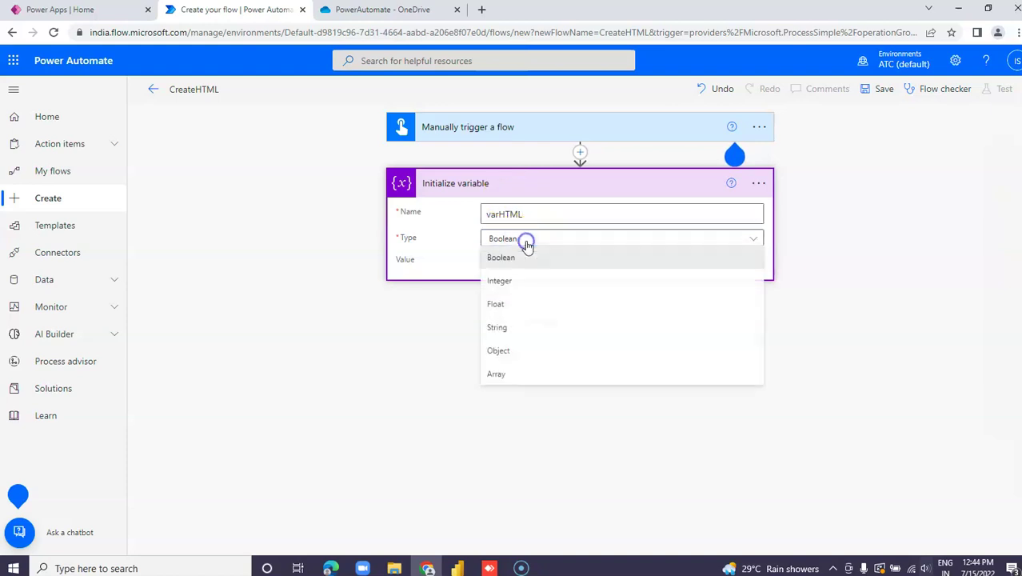
pyautogui.click(507, 327)
pyautogui.click(520, 260)
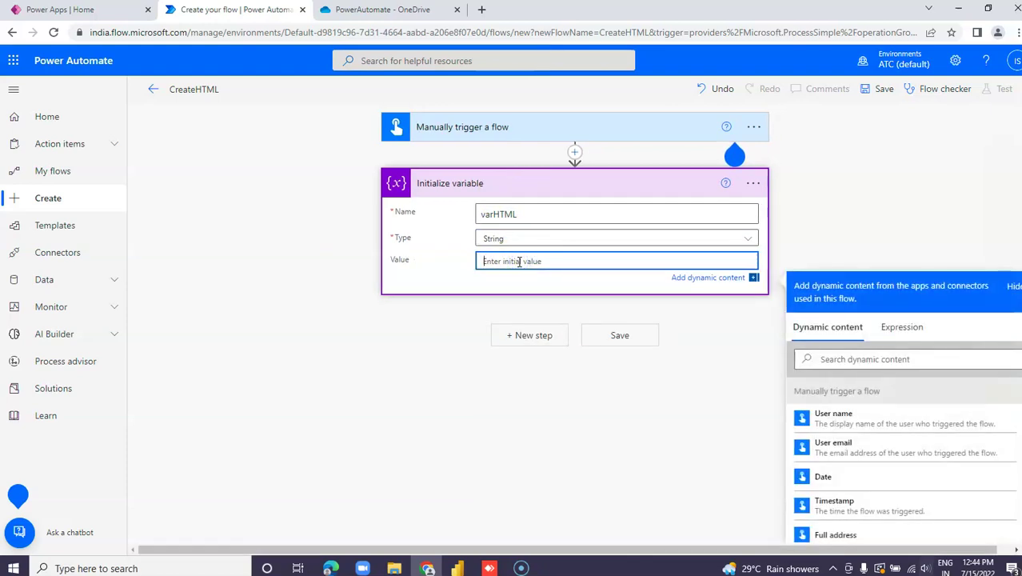
pyautogui.write('<>')
pyautogui.write('H1>Hi from Intekhab</H1>')
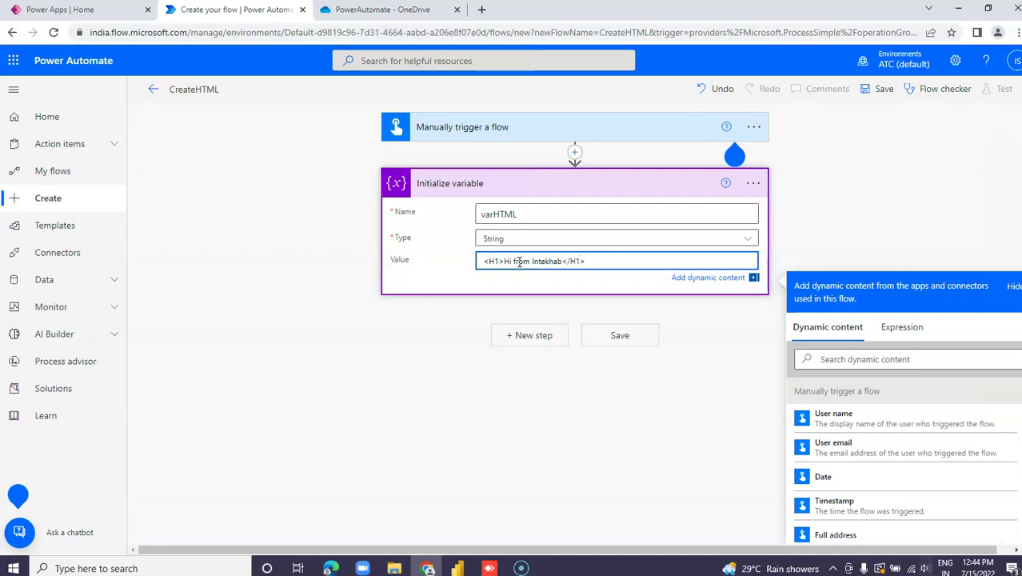
# - Add the OneDrive for Business Create file action after the Initialize variable action
pyautogui.click(529, 335)
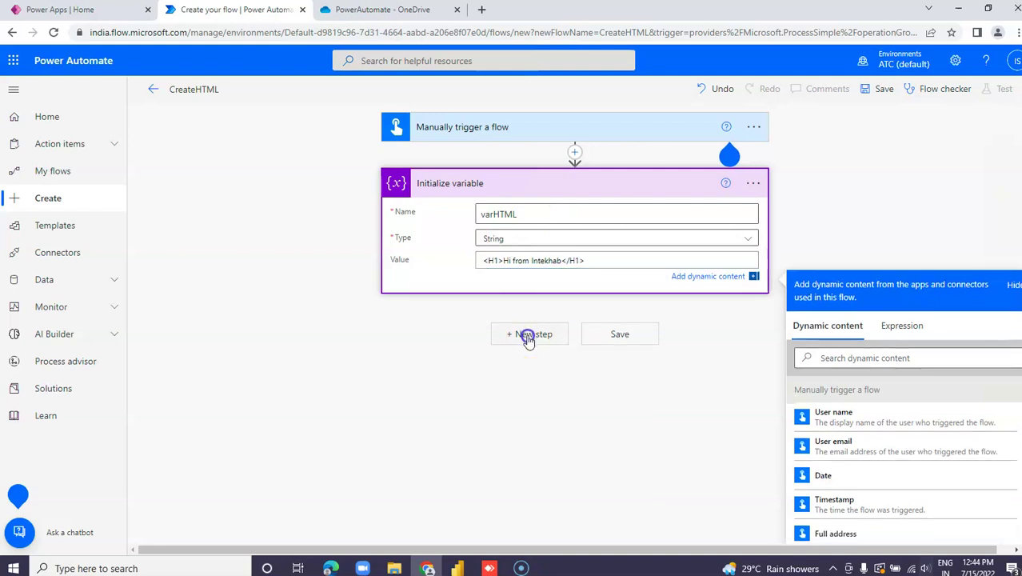
pyautogui.click(521, 258)
pyautogui.click(521, 320)
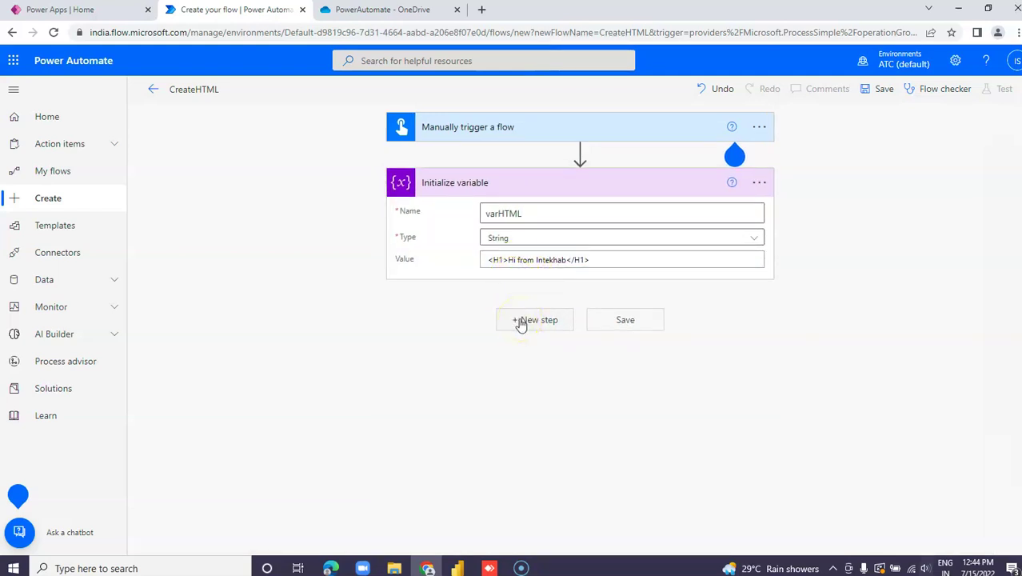
pyautogui.click(520, 319)
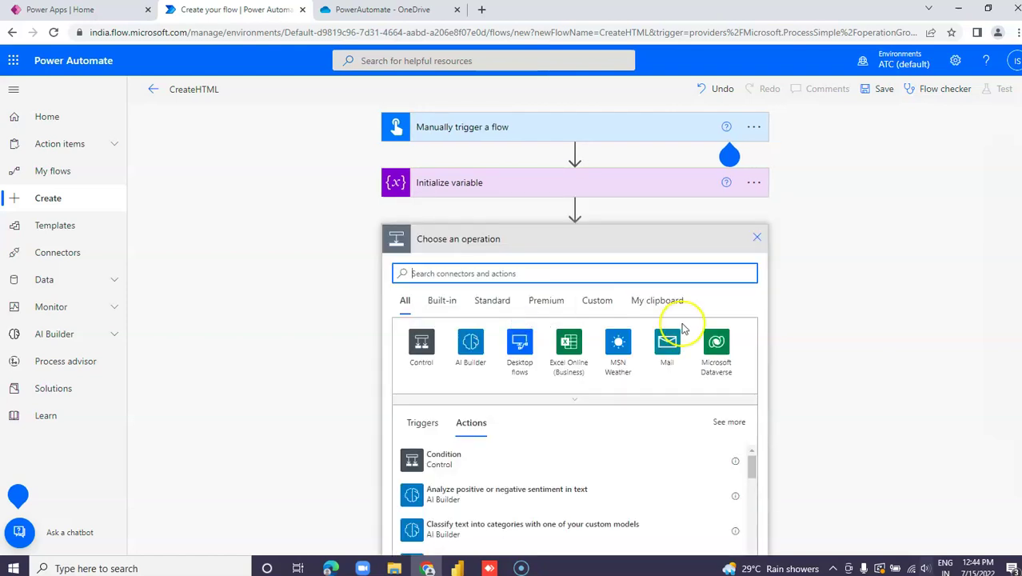
pyautogui.write('create ')
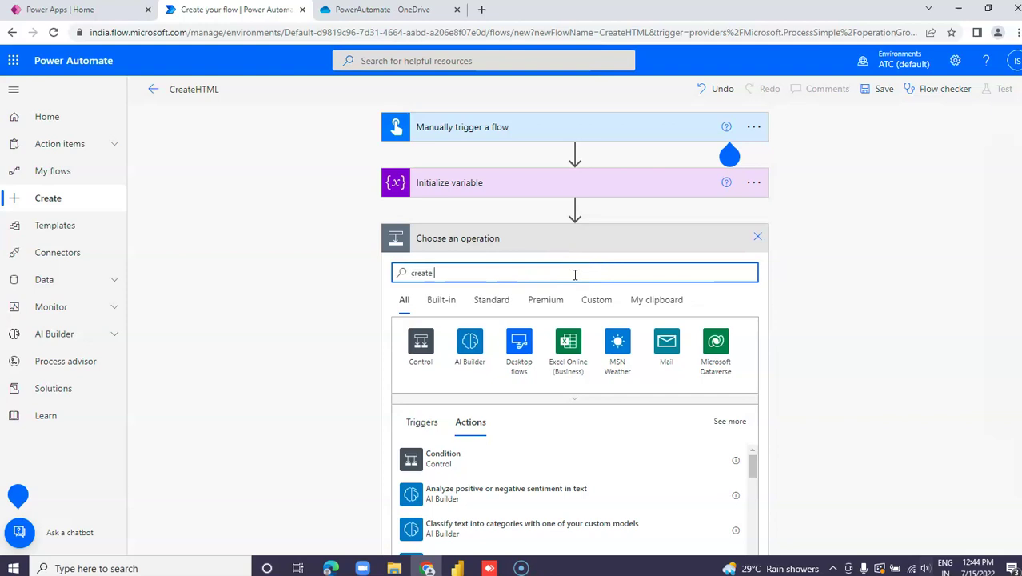
pyautogui.write('file')
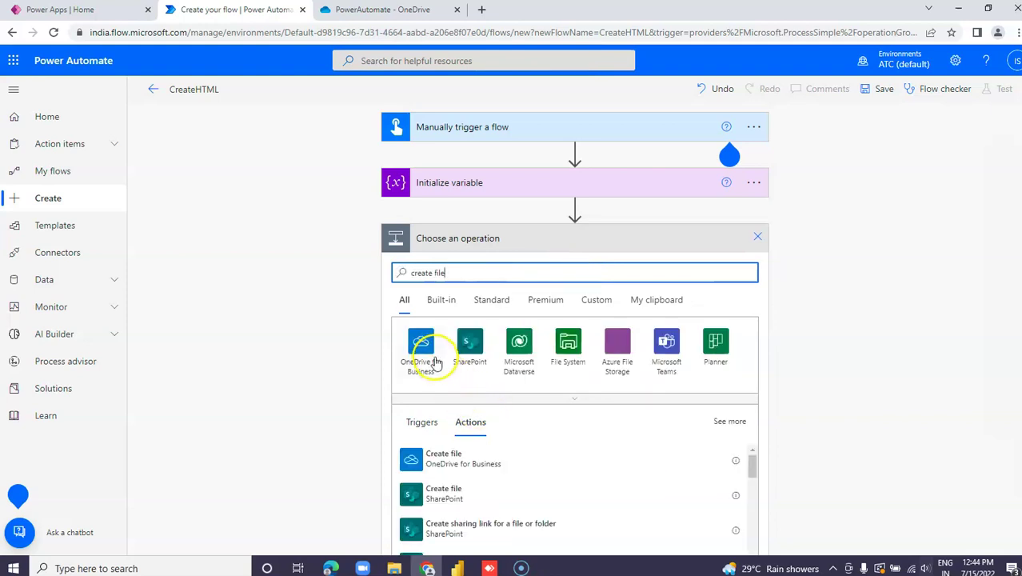
pyautogui.click(443, 457)
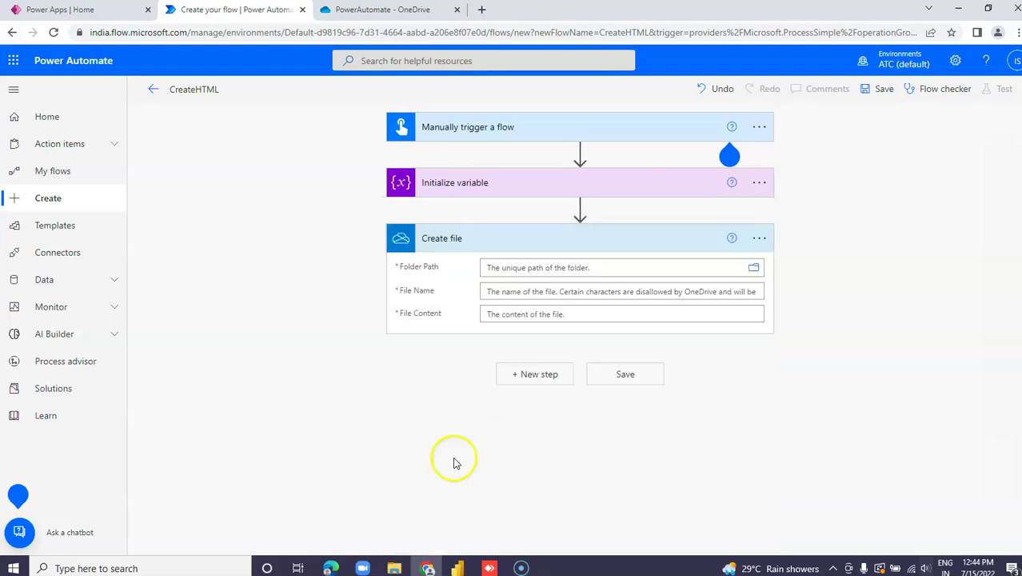
# - Set the Create file action's folder path to the /PowerAutomate folder in OneDrive
pyautogui.click(753, 269)
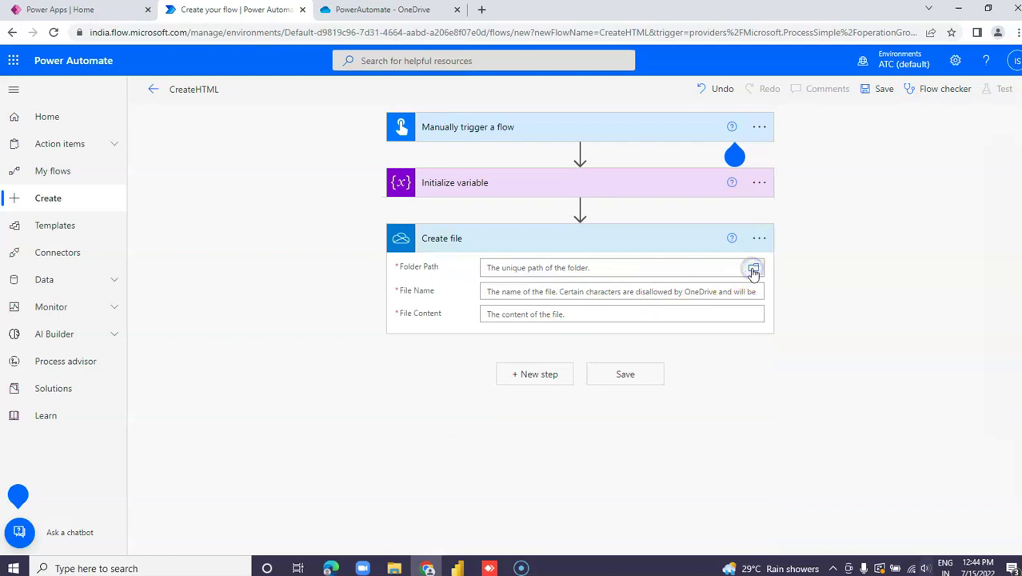
pyautogui.click(952, 307)
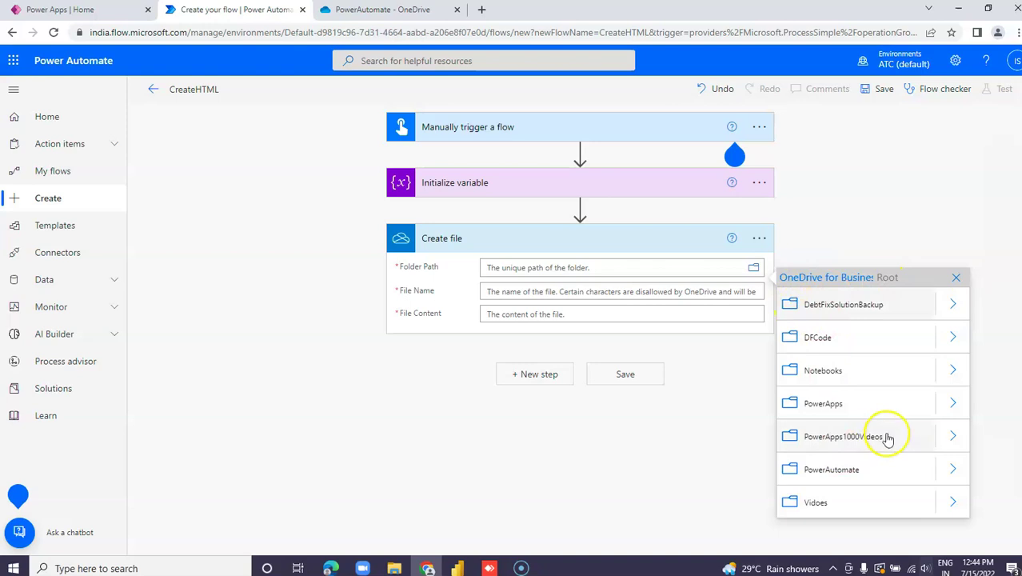
pyautogui.click(852, 470)
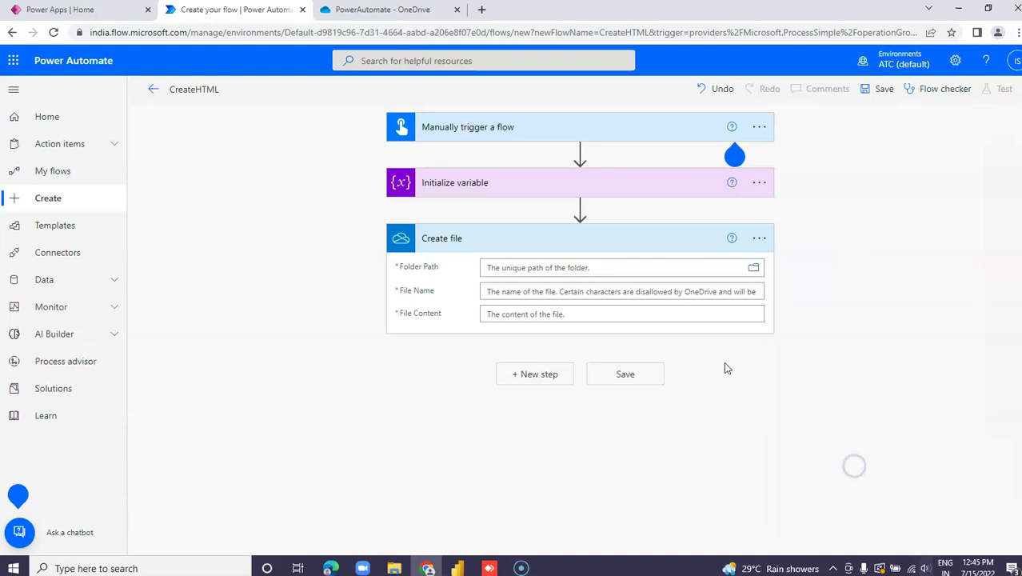
# - Set the file name to the guid() expression followed by the .htm extension
pyautogui.click(605, 304)
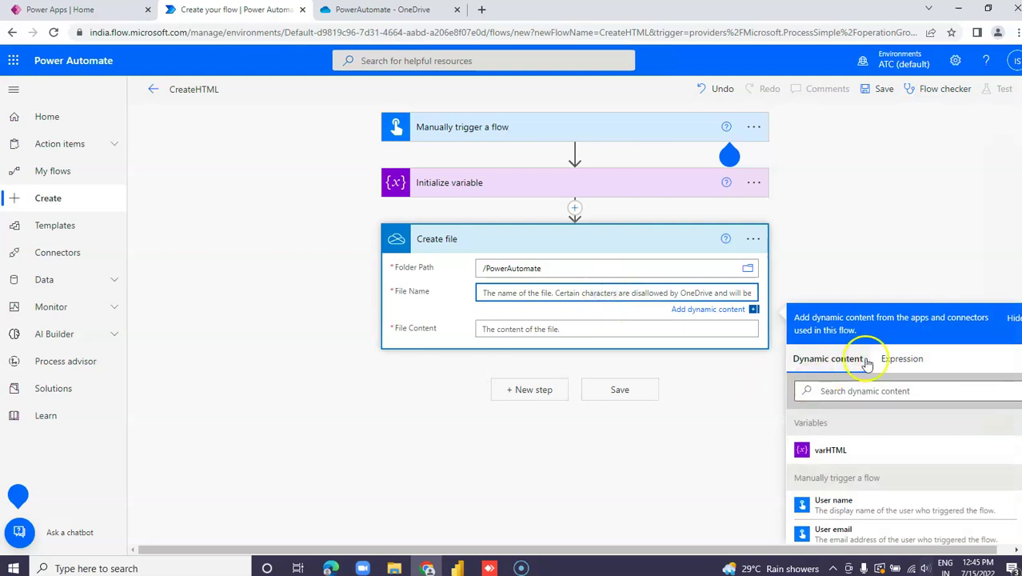
pyautogui.click(901, 358)
pyautogui.click(864, 404)
pyautogui.write('guid(')
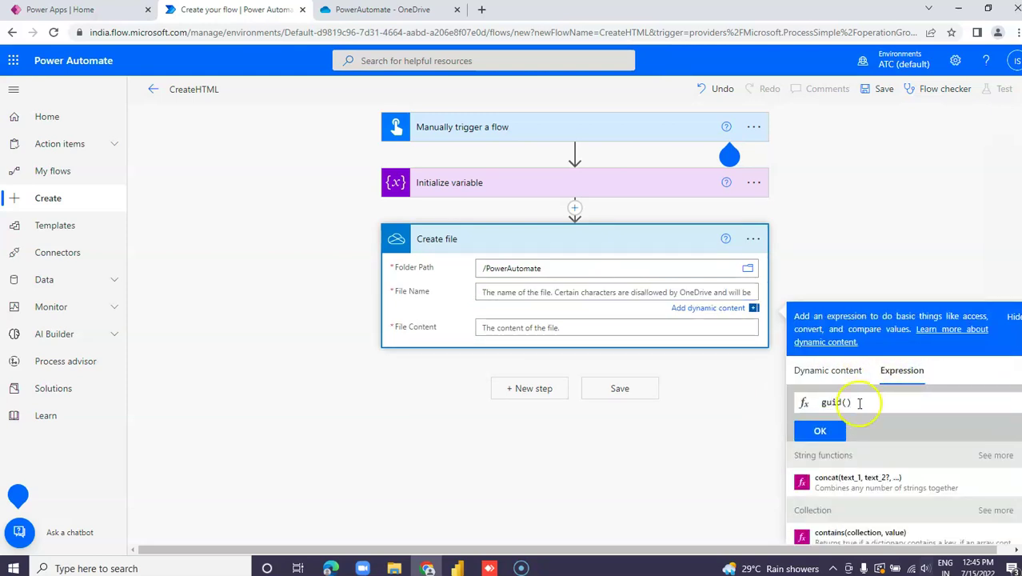
pyautogui.click(812, 429)
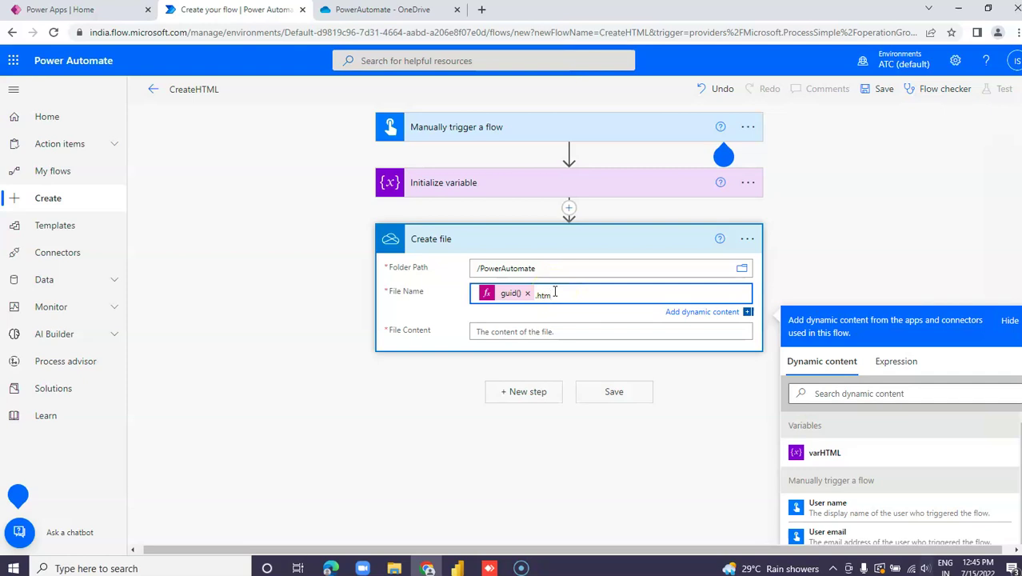
# - Use the varHTML variable as the file content and save the flow
pyautogui.click(616, 329)
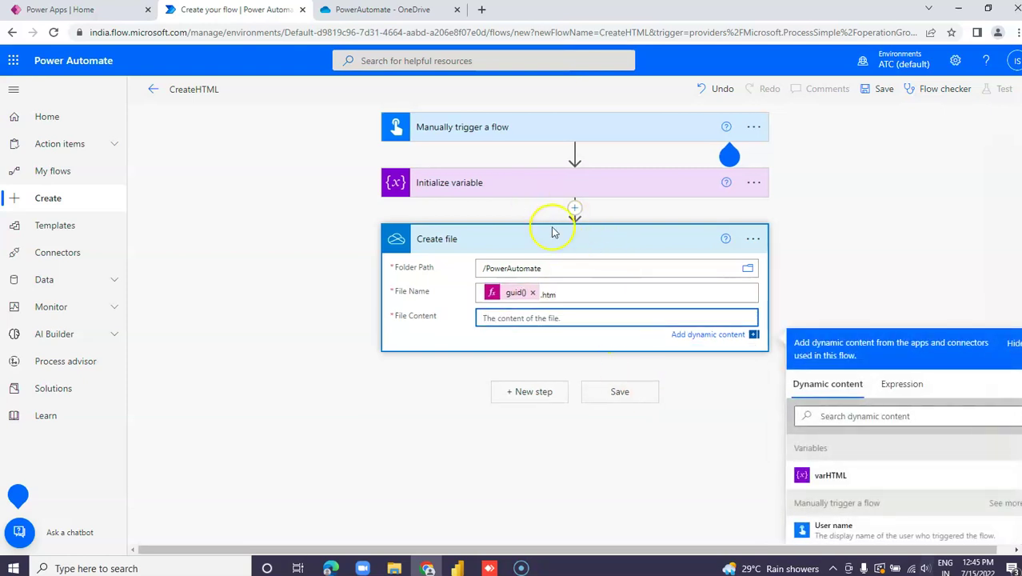
pyautogui.click(830, 477)
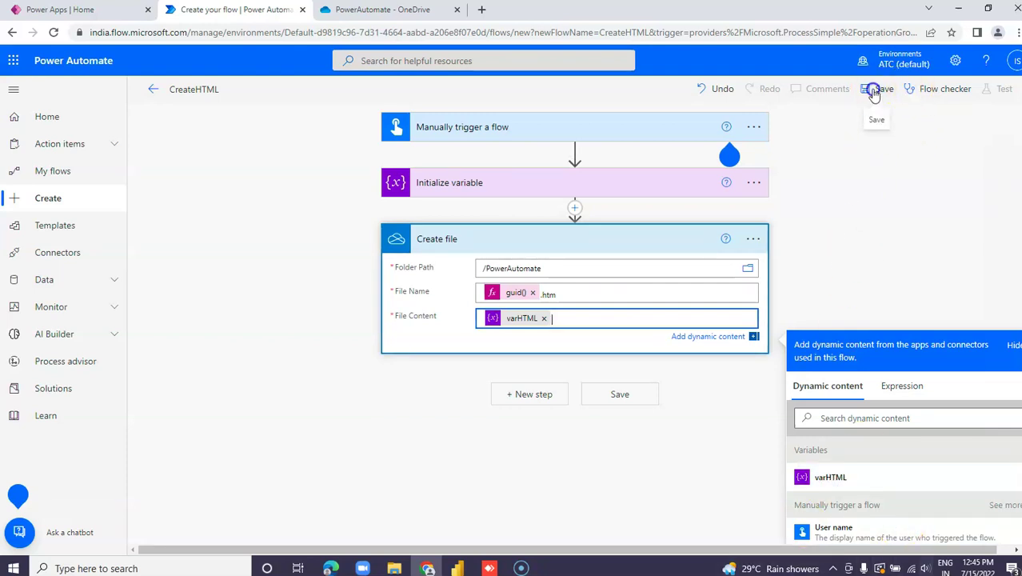
pyautogui.click(883, 93)
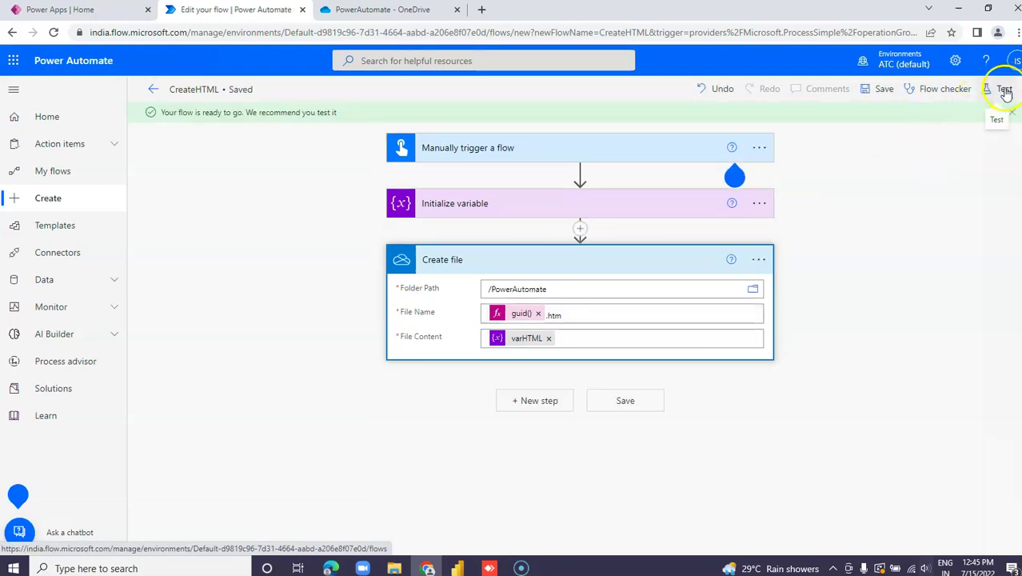
# - Test the CreateHTML flow manually, continuing with the OneDrive for Business connection, and open its run results
pyautogui.click(1005, 90)
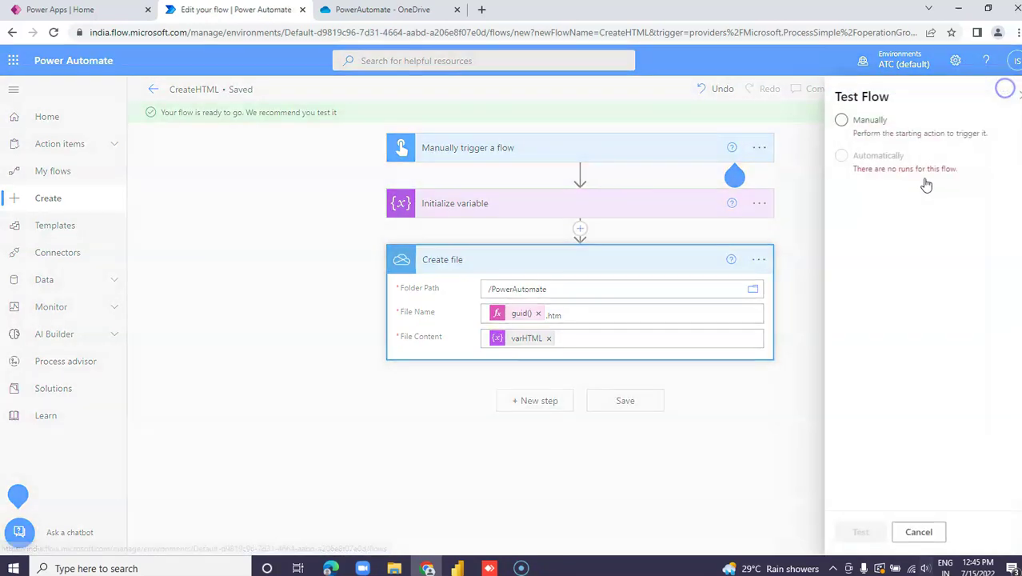
pyautogui.click(830, 126)
pyautogui.click(849, 531)
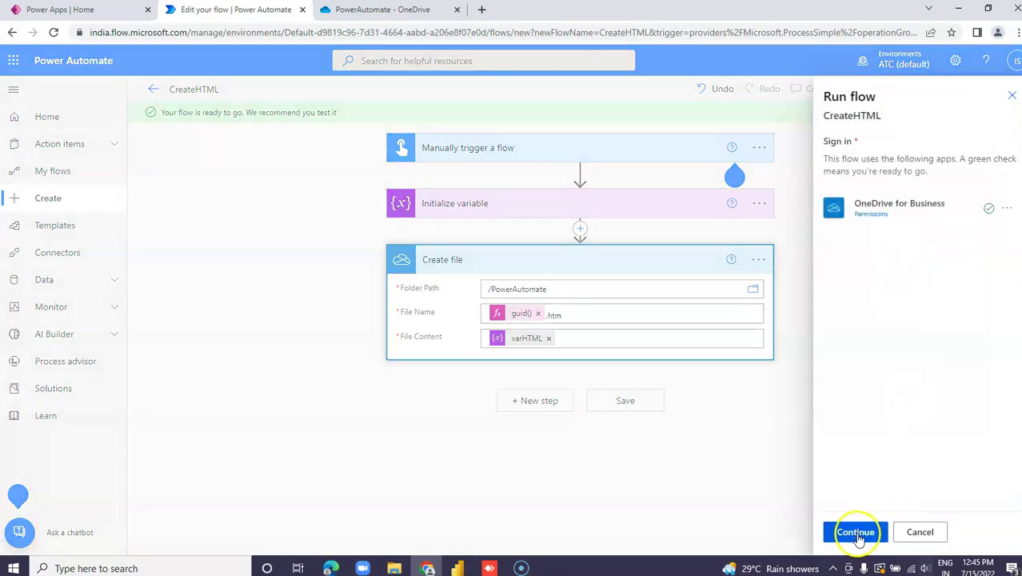
pyautogui.click(856, 533)
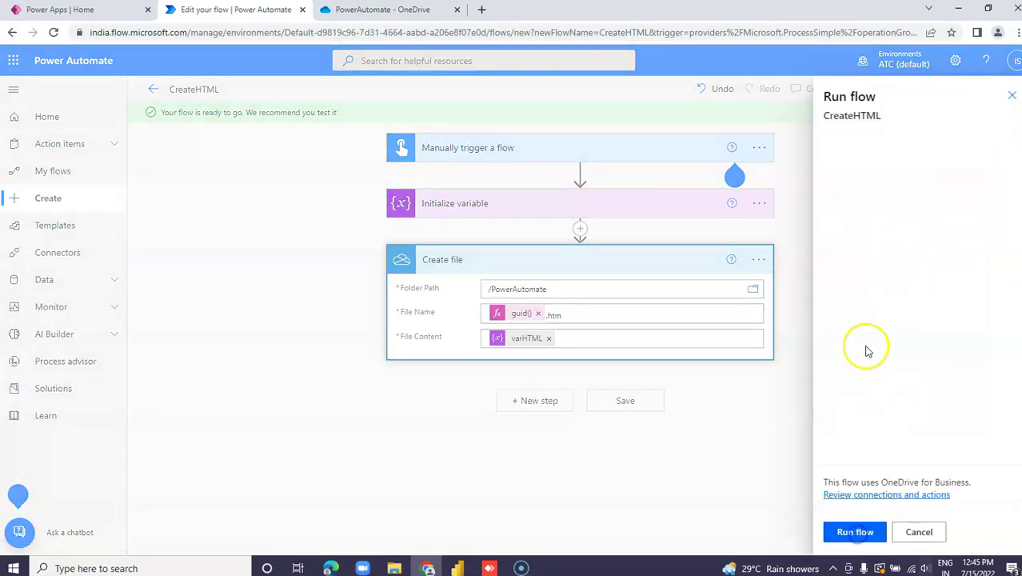
pyautogui.click(862, 532)
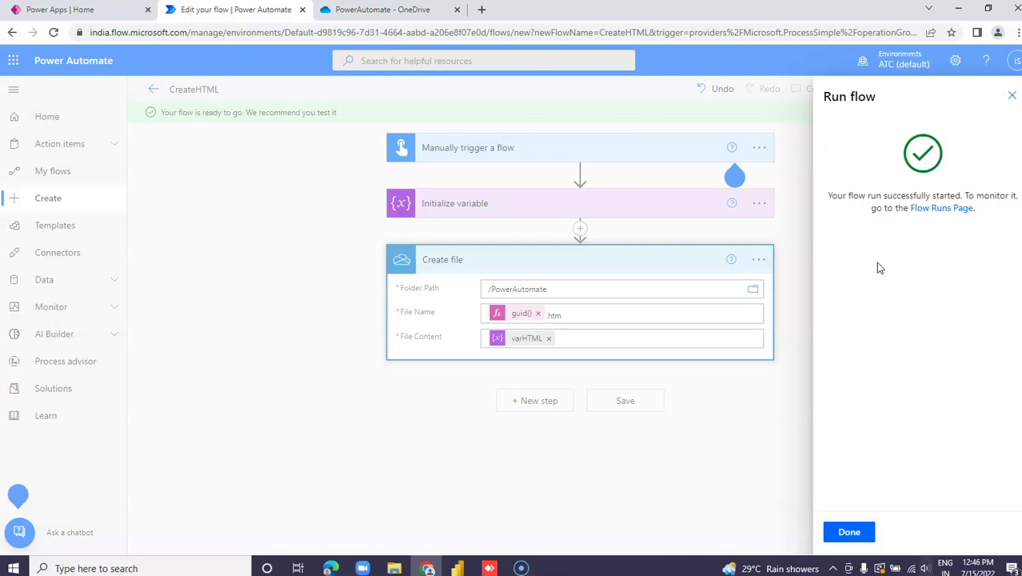
pyautogui.click(849, 532)
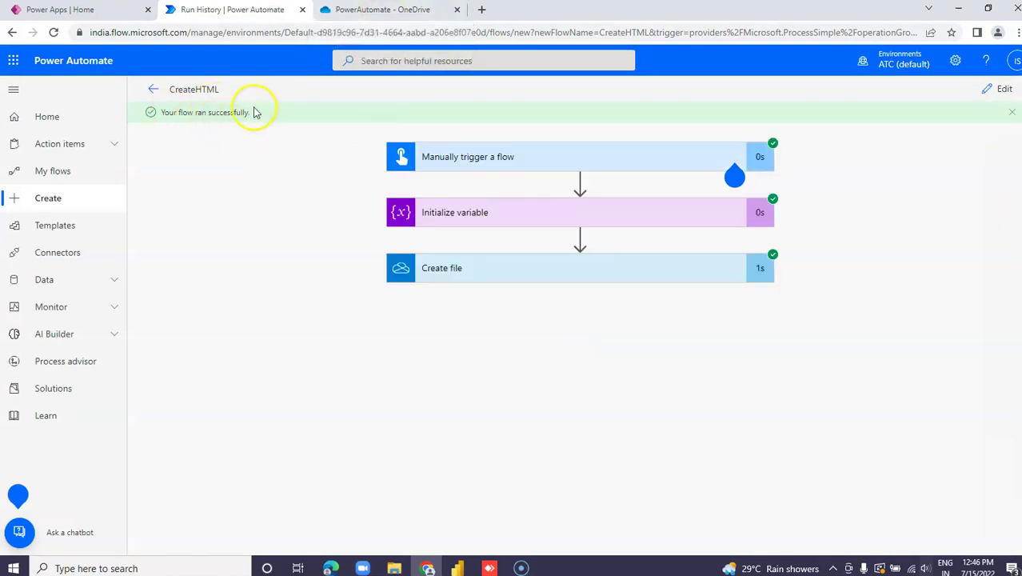
# - Examine the Create file action's inputs and outputs in the run, especially the path of the created file
pyautogui.click(494, 269)
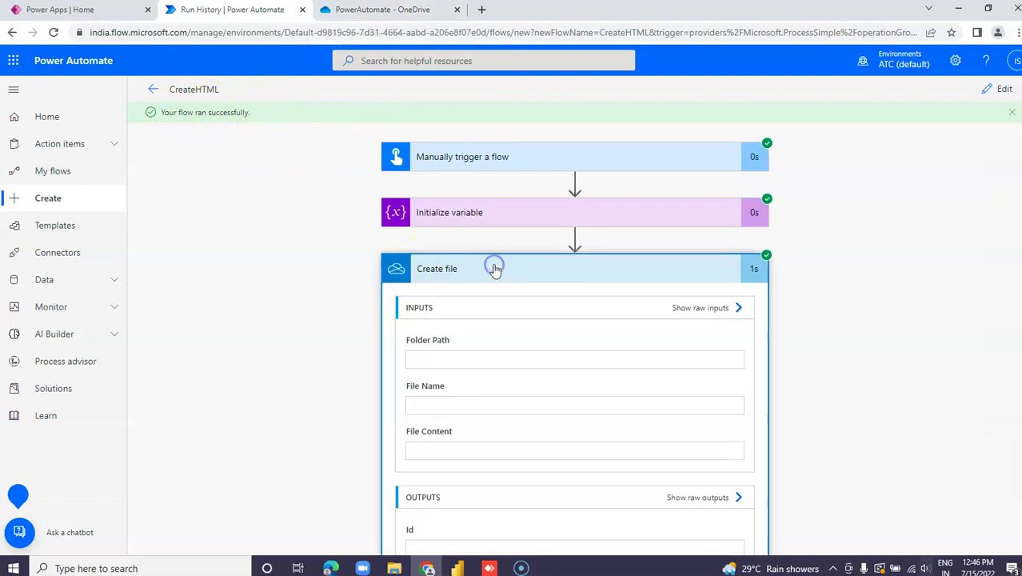
pyautogui.scroll(-3, 520, 360)
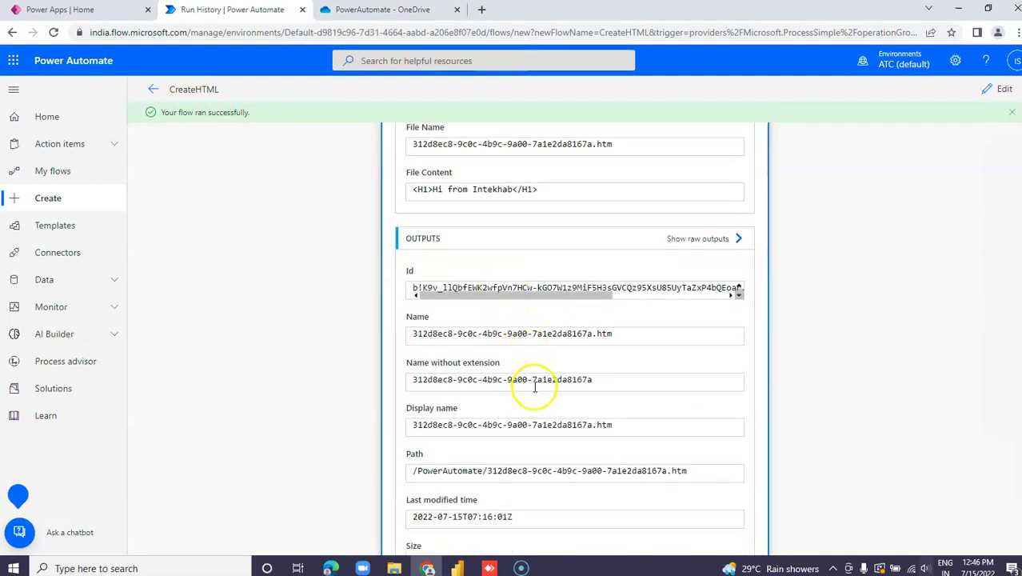
pyautogui.tripleClick(601, 470)
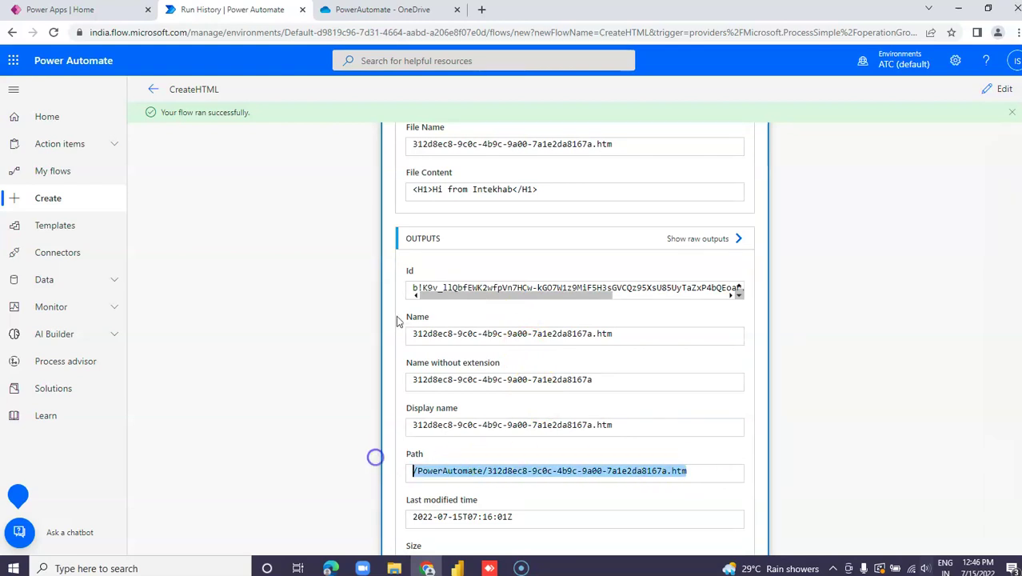
# - Switch to OneDrive, refresh the PowerAutomate folder, view the newly created .htm file and return to the folder
pyautogui.click(387, 9)
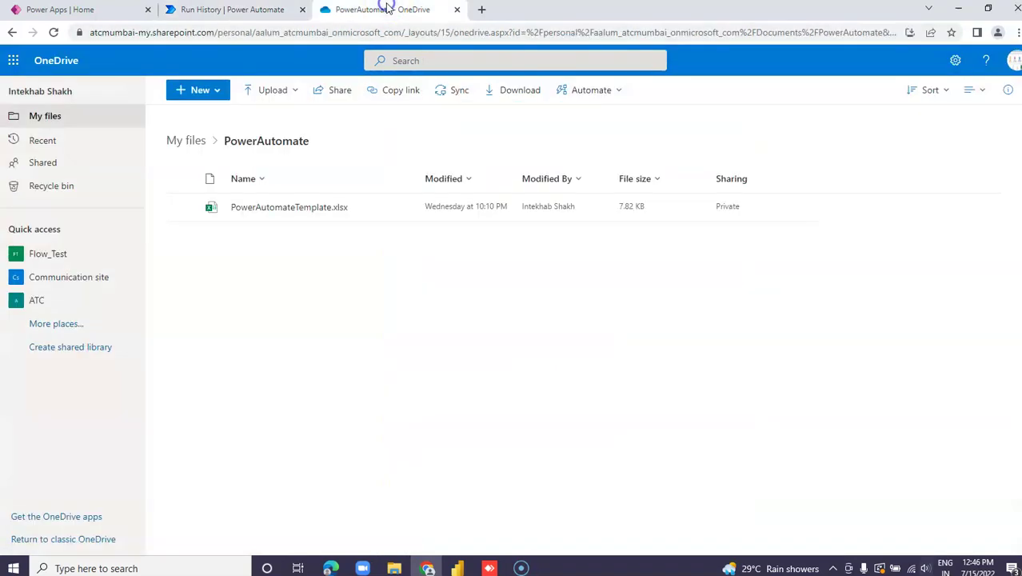
pyautogui.click(54, 32)
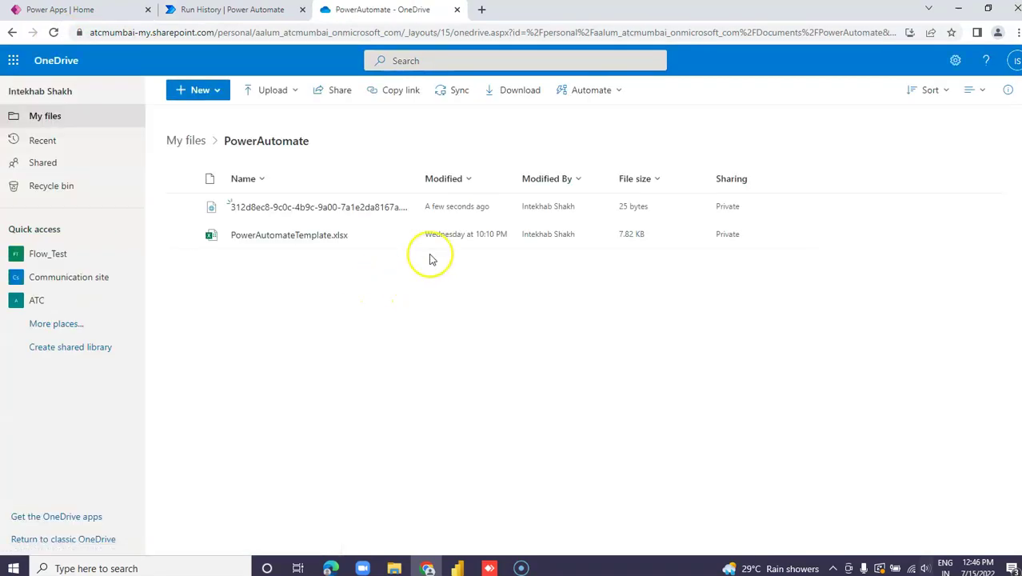
pyautogui.click(347, 210)
pyautogui.click(347, 209)
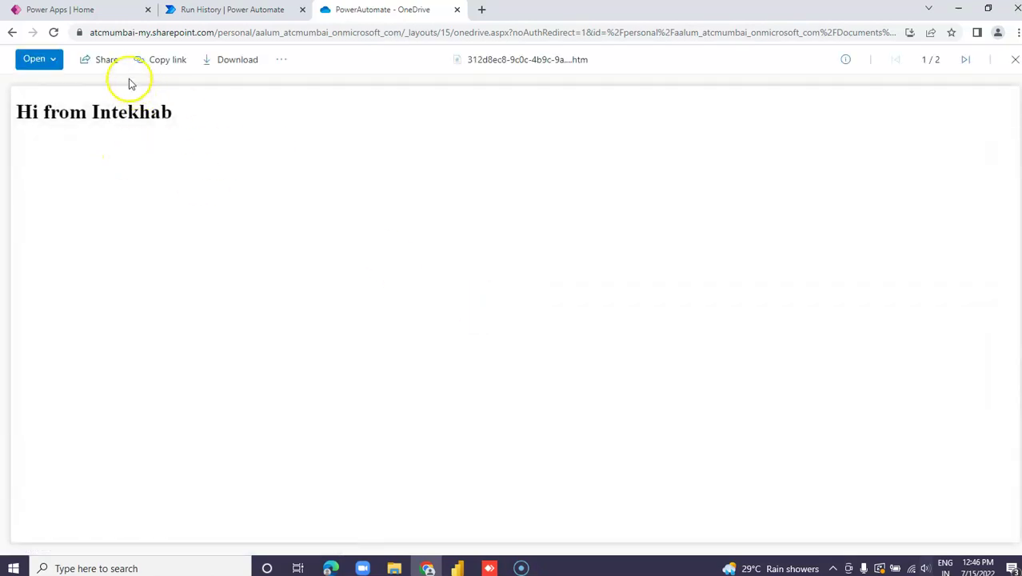
pyautogui.click(12, 34)
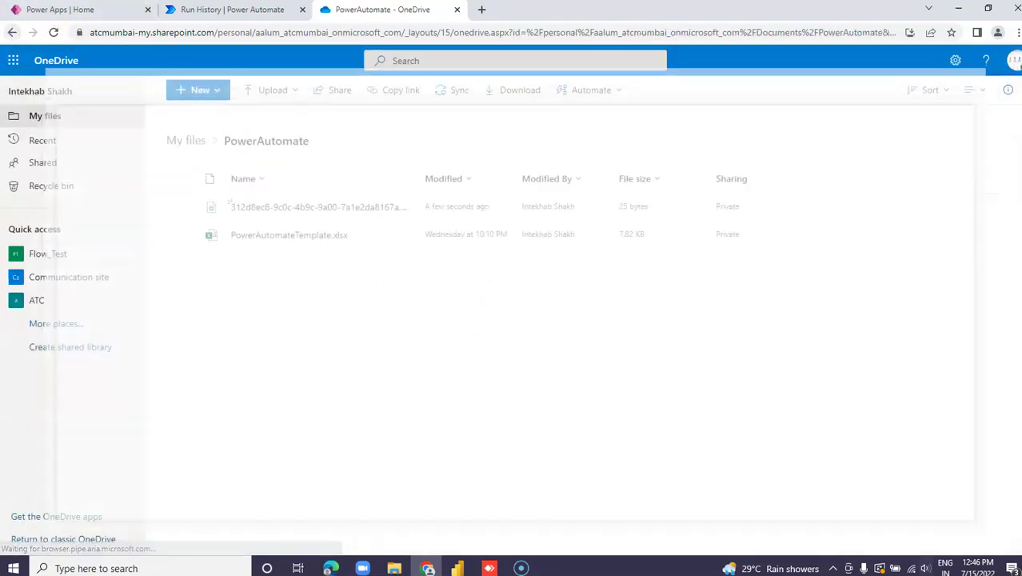
# - Switch back to Power Automate, open the CreateHTML flow for editing and open the Initialize variable action's value for editing
pyautogui.click(206, 10)
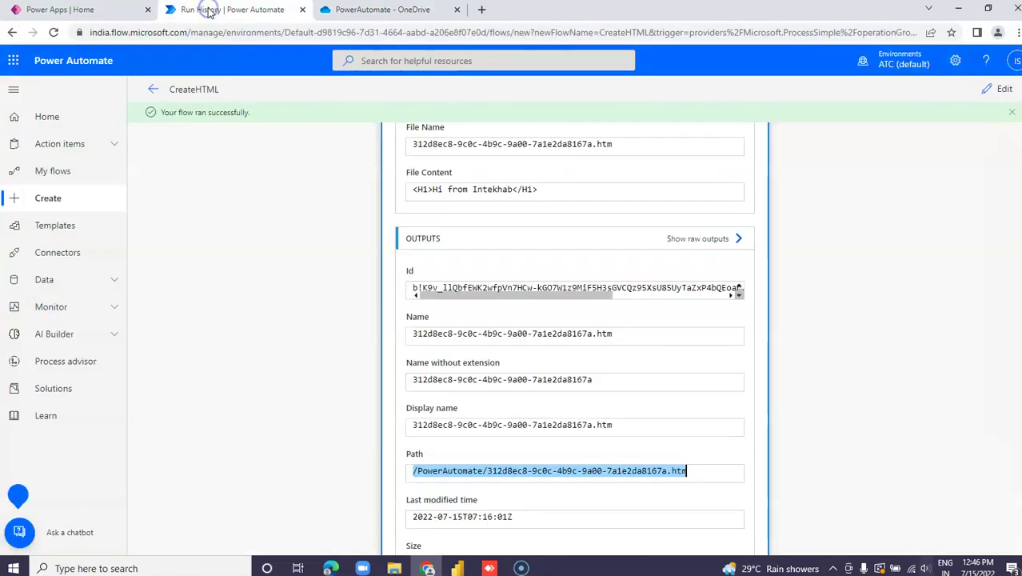
pyautogui.click(154, 90)
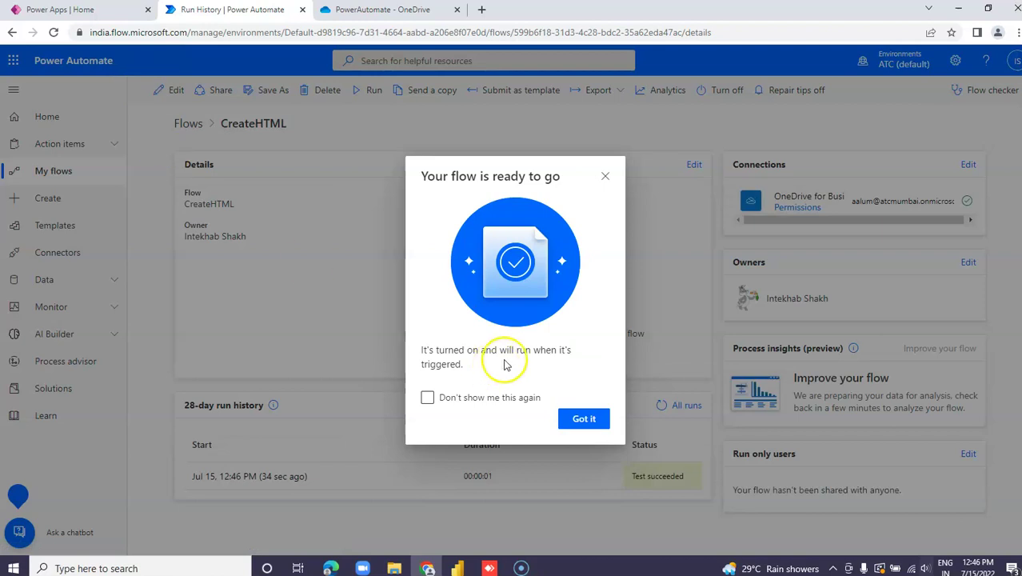
pyautogui.click(605, 176)
pyautogui.click(183, 91)
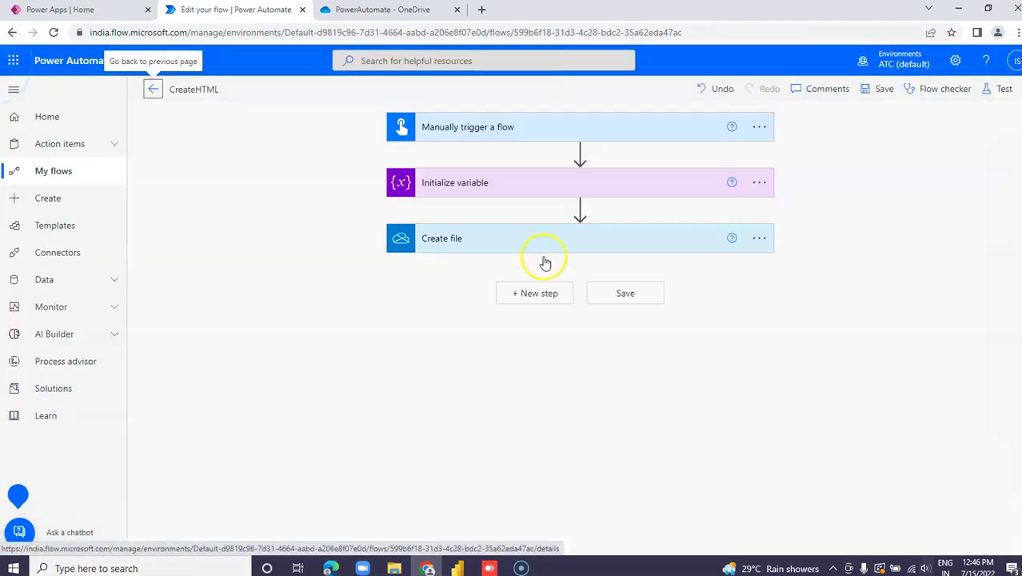
pyautogui.click(759, 186)
pyautogui.click(657, 183)
pyautogui.click(658, 261)
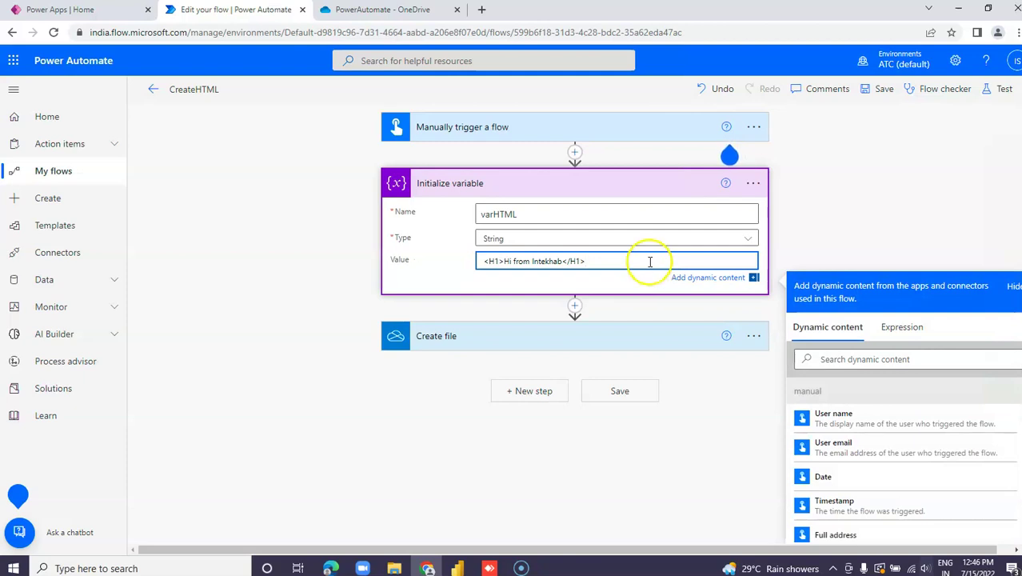
# - Below the H1 heading in the varHTML value, add two <TABLE> tags separated by an empty line, leaving spare lines beneath
pyautogui.press('Return')
pyautogui.press('Return')
pyautogui.press('Return')
pyautogui.press('Return')
pyautogui.press('Return')
pyautogui.press('Return')
pyautogui.press('Return')
pyautogui.press('Return')
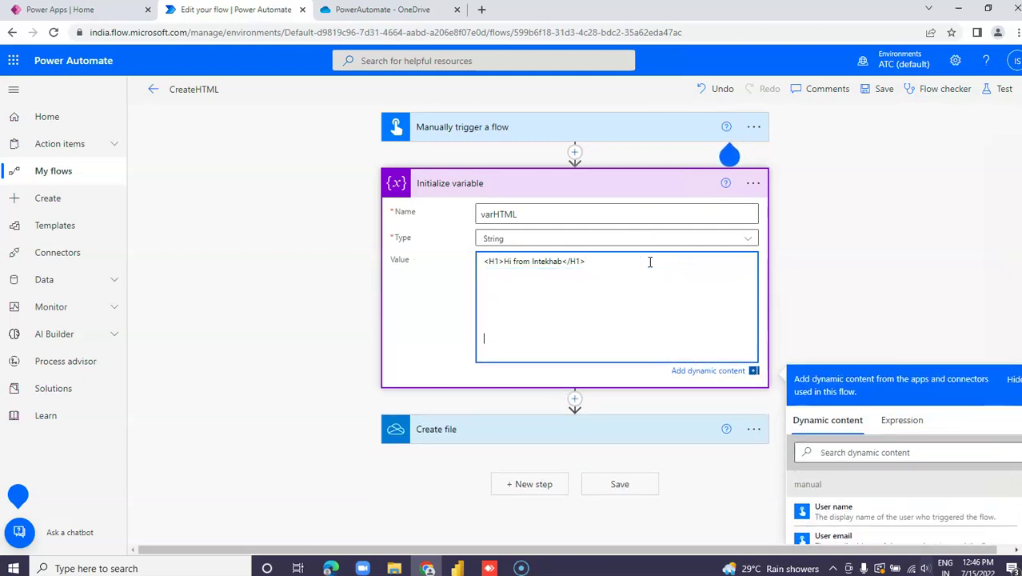
pyautogui.write('</H1> <TABLE')
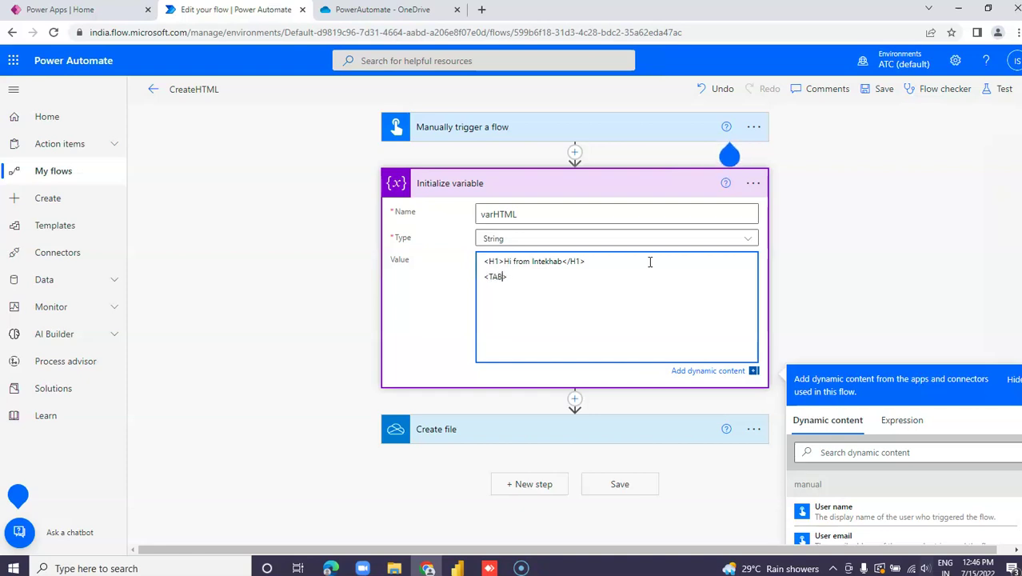
pyautogui.press('End')
pyautogui.press('Return')
pyautogui.press('Return')
pyautogui.write('<>')
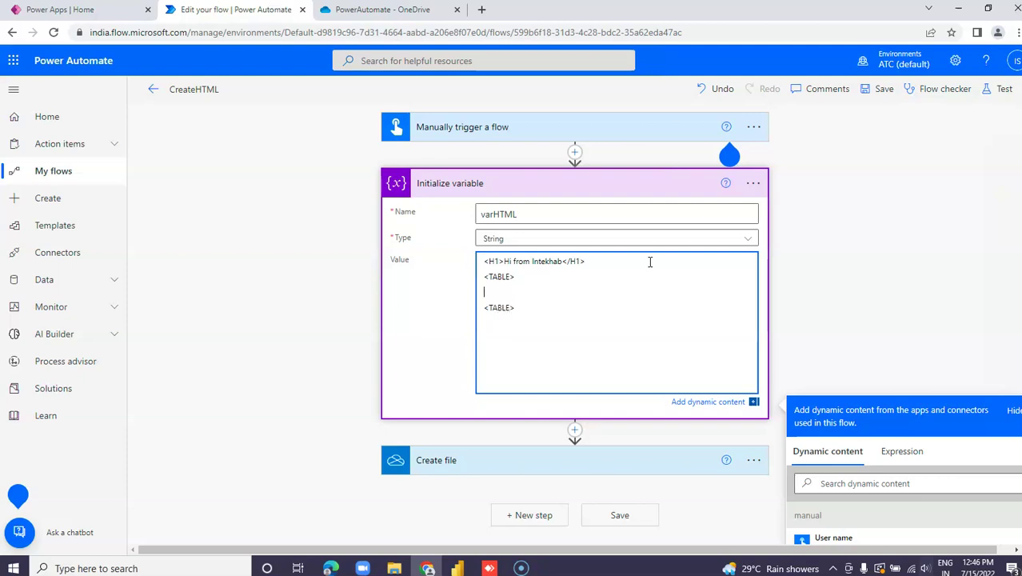
# - Between the <TABLE> tags, add a <TR> tag followed by two <TD></TD> cells, each tag on its own line
pyautogui.press('Left')
pyautogui.press('Return')
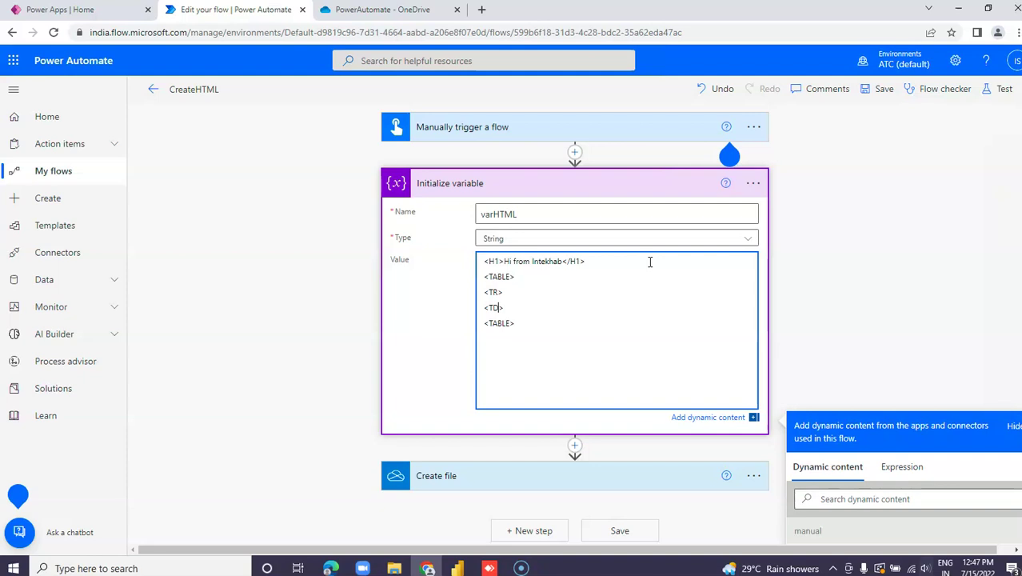
pyautogui.press('Return')
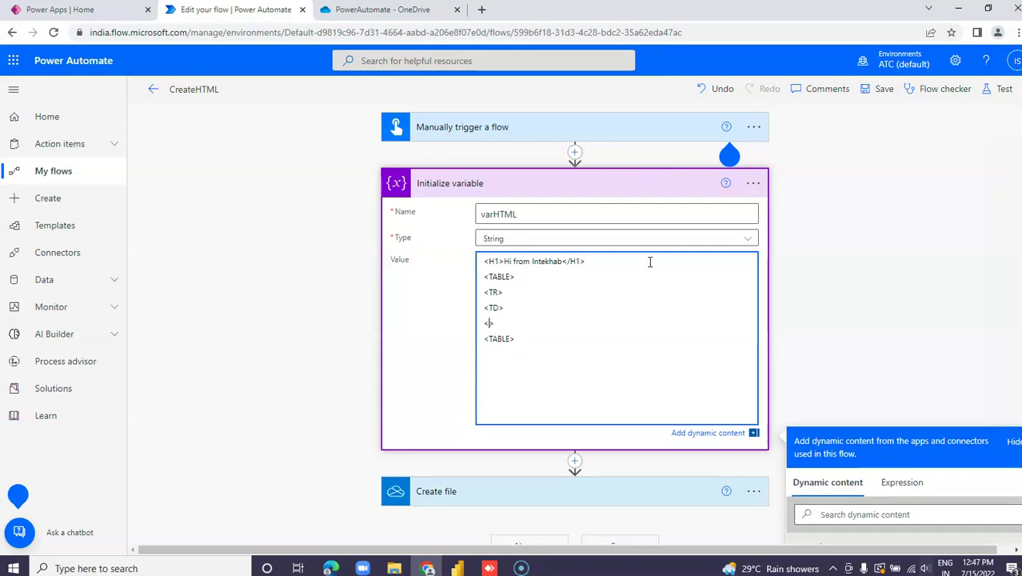
pyautogui.write('</TD>')
pyautogui.press('Return')
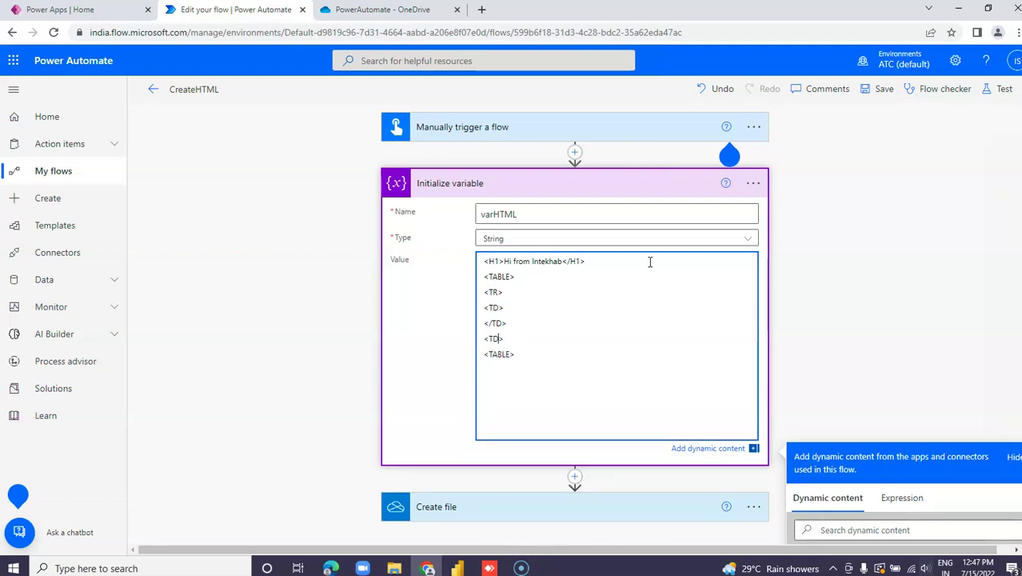
pyautogui.press('Return')
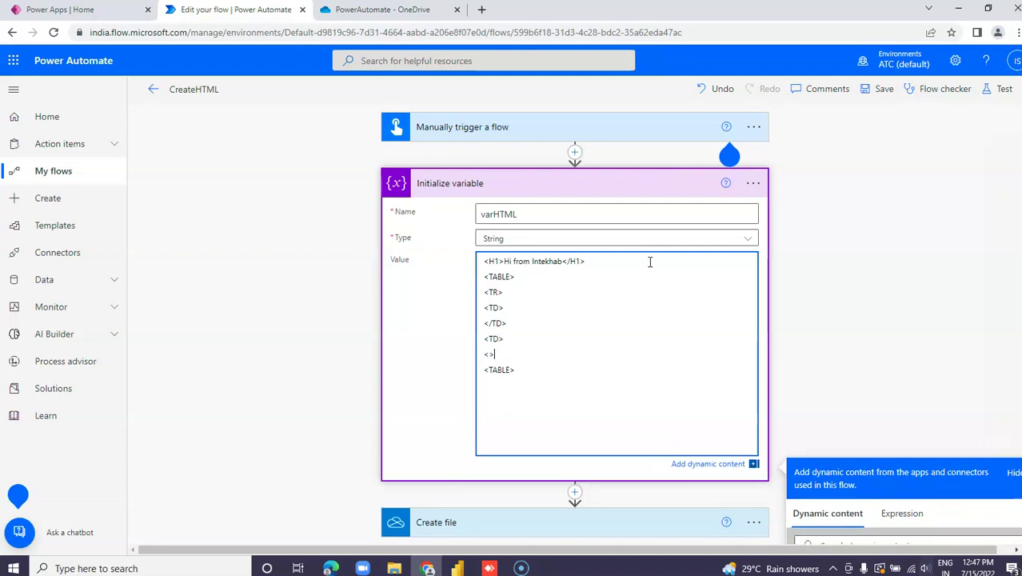
pyautogui.write('</TD')
# - Fill the two table cells with FirstName and LastName, and add BORDER=1 to the opening TABLE tag
pyautogui.press('Return')
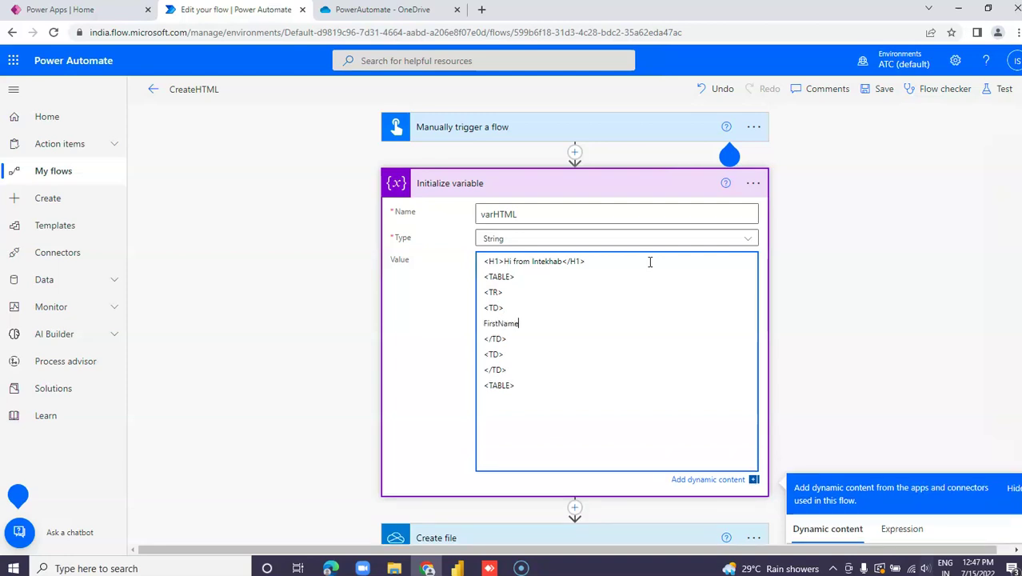
pyautogui.press('Down')
pyautogui.press('Down')
pyautogui.press('Return')
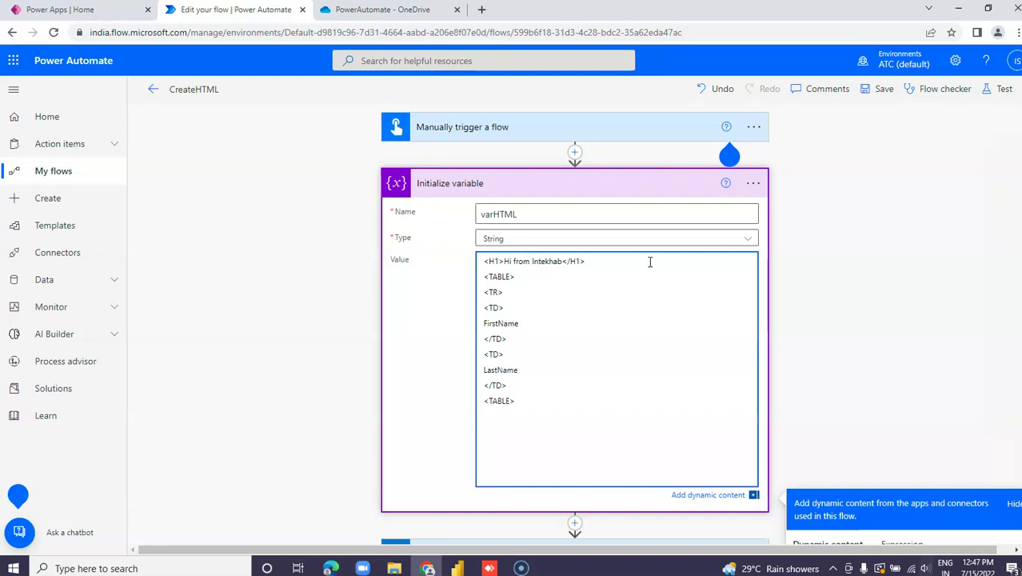
pyautogui.press('Up')
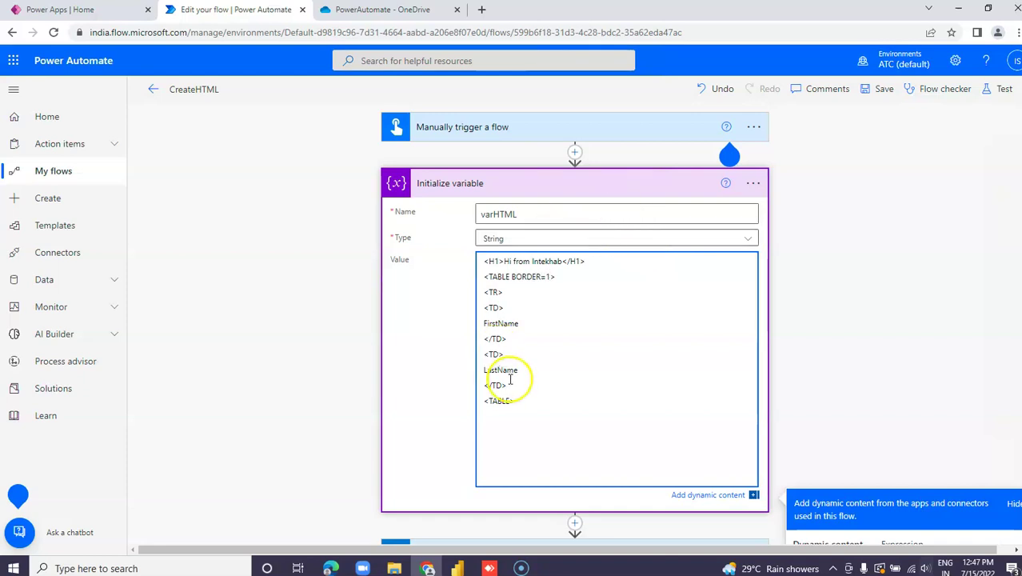
# - Close the table row with a </TR> tag after the LastName cell
pyautogui.moveTo(509, 387); pyautogui.dragTo(484, 337)
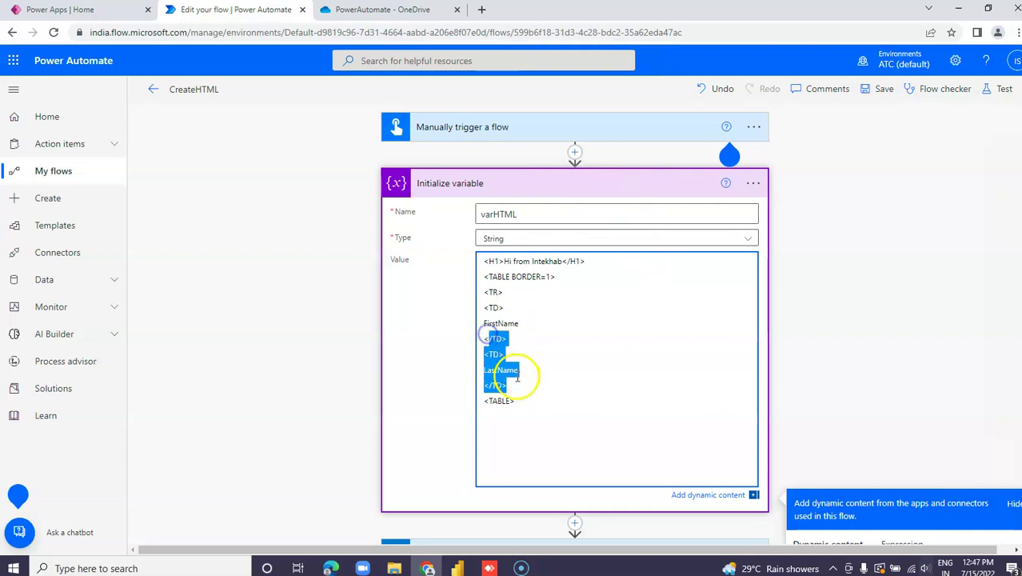
pyautogui.click(517, 381)
pyautogui.press('Return')
pyautogui.write('<>')
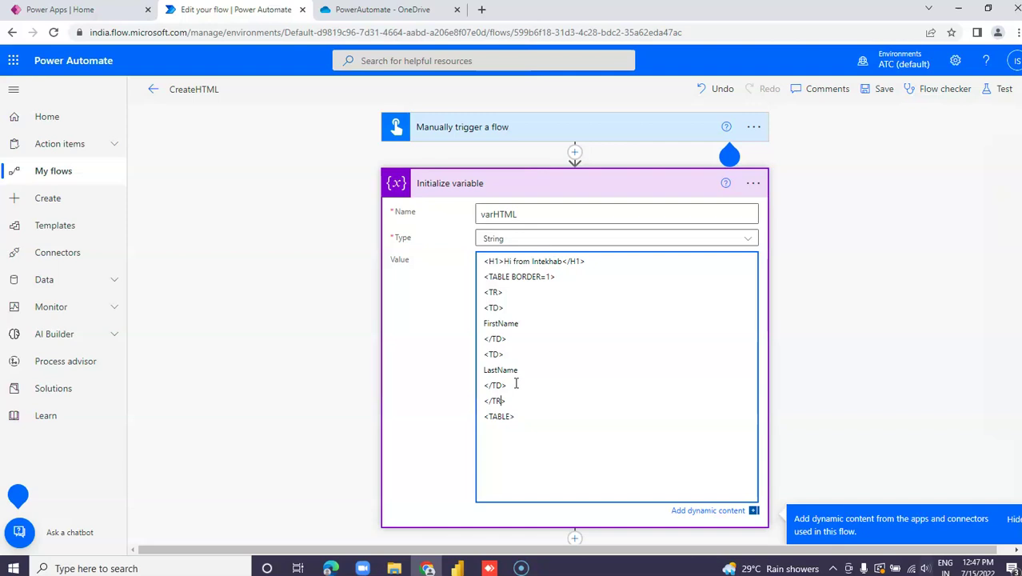
# - Duplicate the whole FirstName/LastName row, from <TR> to </TR>, directly below the original row
pyautogui.moveTo(515, 393); pyautogui.dragTo(462, 298)
pyautogui.hotkey('ctrl', 'c')
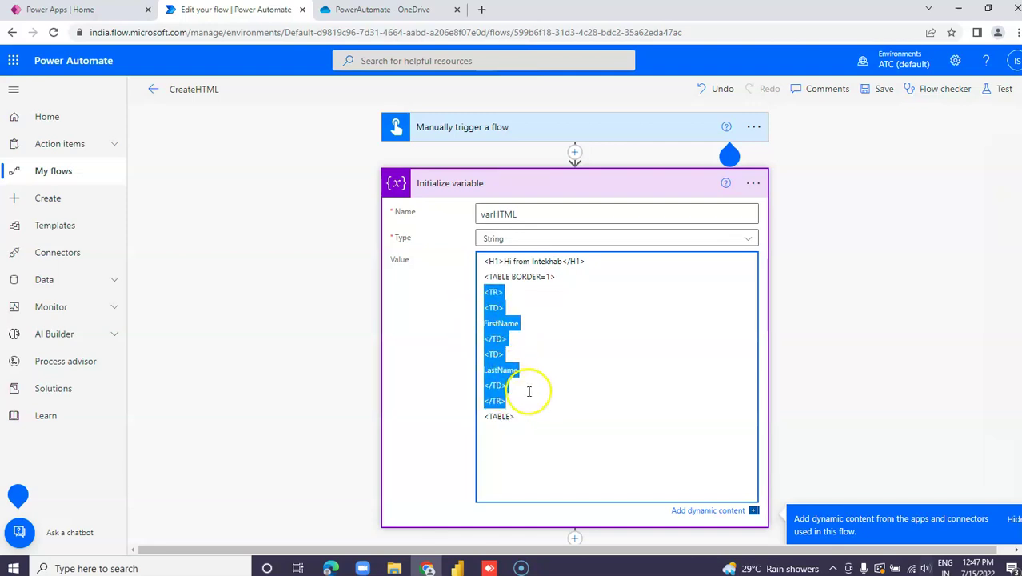
pyautogui.click(523, 402)
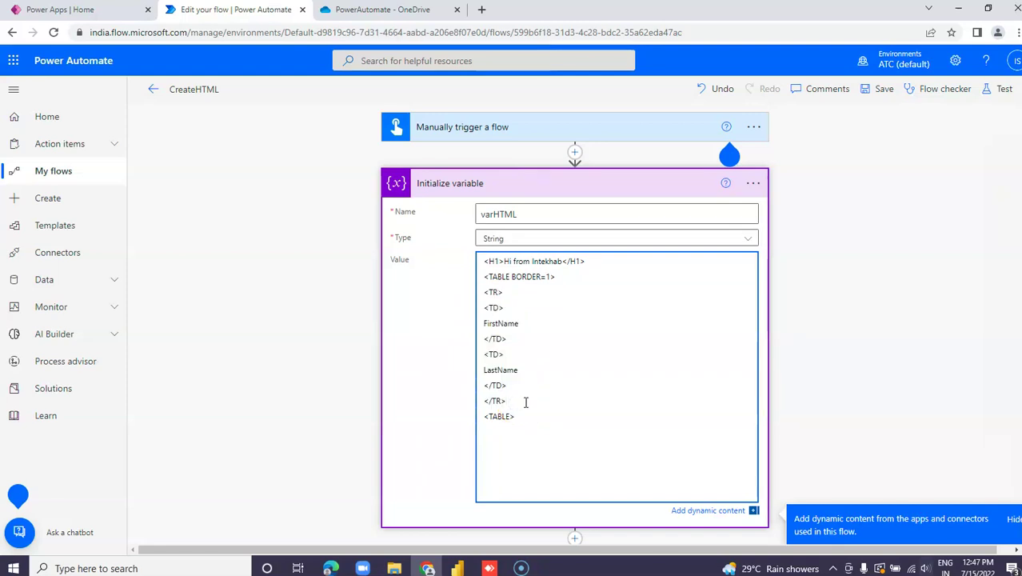
pyautogui.press('Return')
pyautogui.hotkey('ctrl', 'v')
pyautogui.press('Return')
pyautogui.scroll(-2, 526, 402)
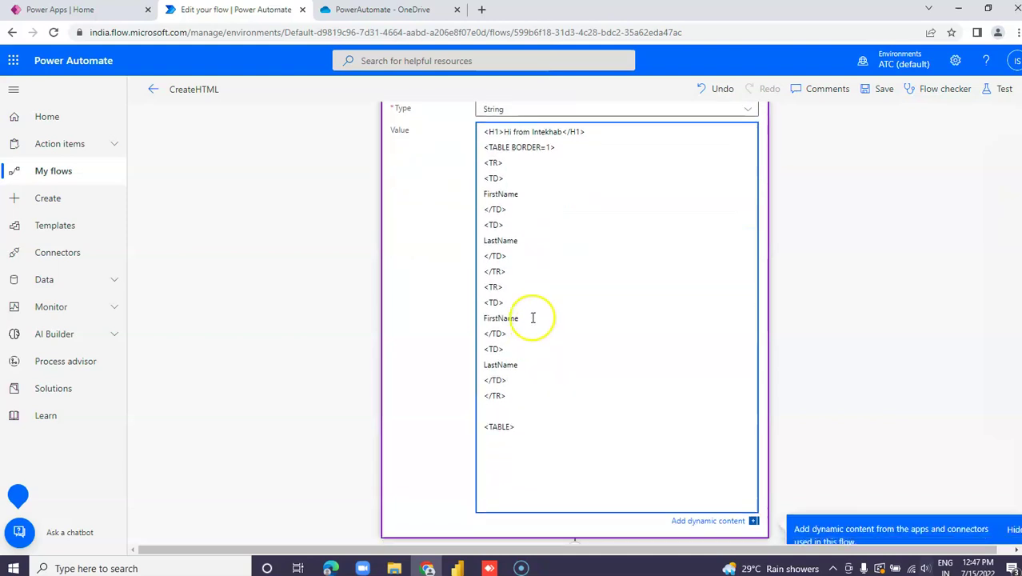
# - In the duplicated row, replace FirstName and LastName with the person's actual first and last name
pyautogui.moveTo(531, 318); pyautogui.dragTo(433, 324)
pyautogui.press('BackSpace')
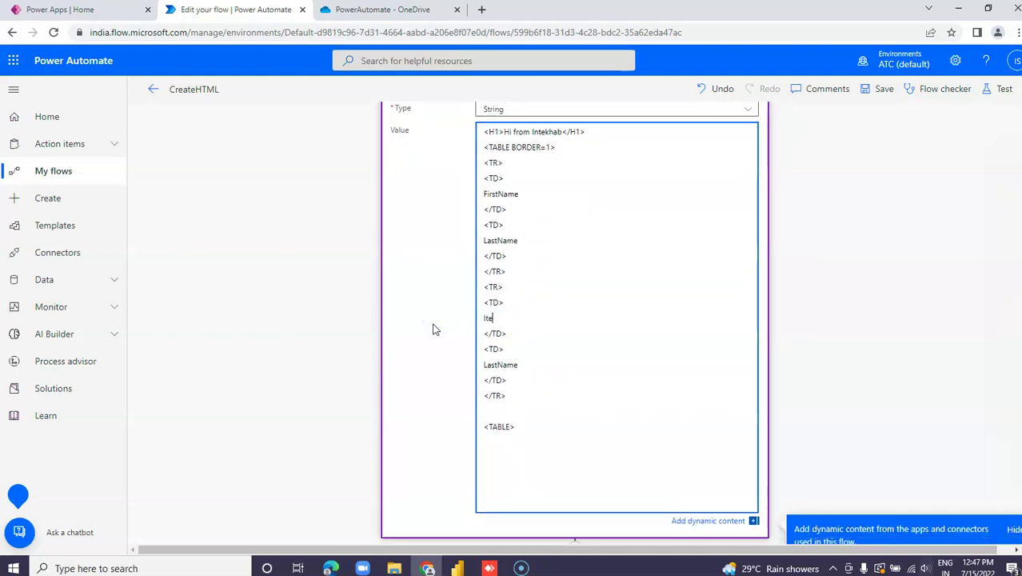
pyautogui.moveTo(546, 320); pyautogui.dragTo(444, 318)
pyautogui.write('Intekhab')
pyautogui.doubleClick(498, 365)
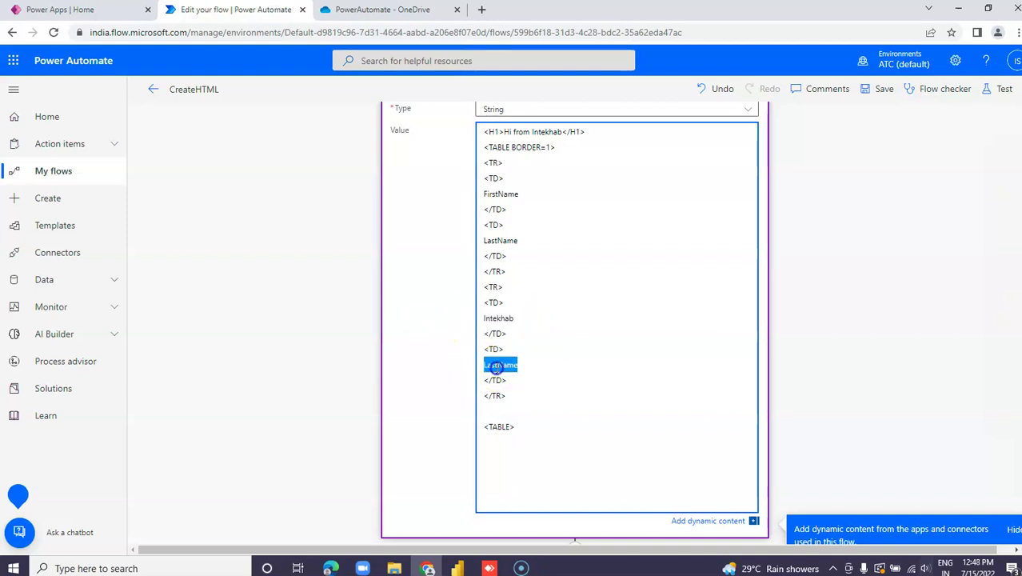
pyautogui.write('Shaikh')
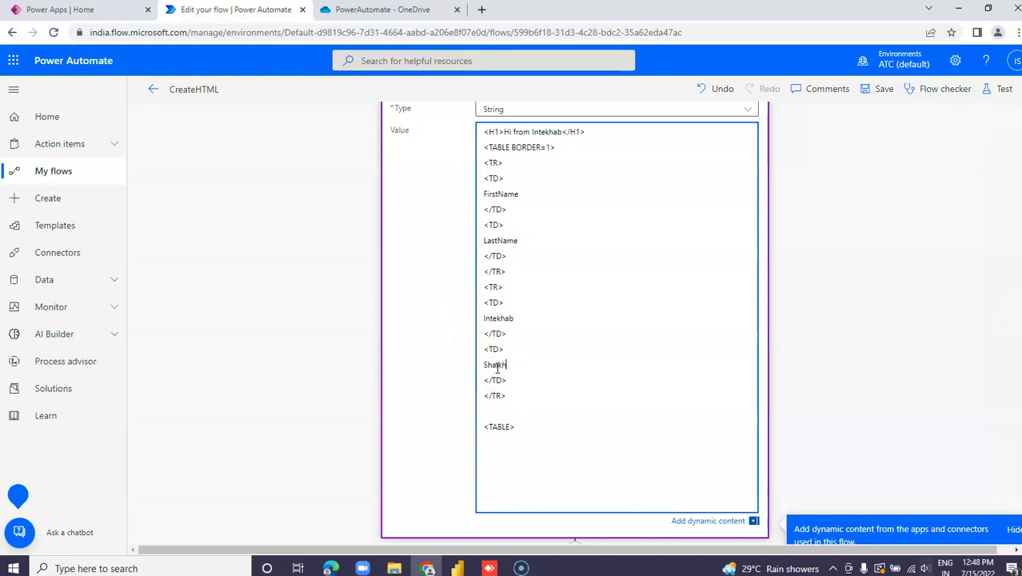
# - Save the CreateHTML flow, test it manually by running it, and close the run confirmation
pyautogui.scroll(-3, 620, 418)
pyautogui.scroll(5, 685, 384)
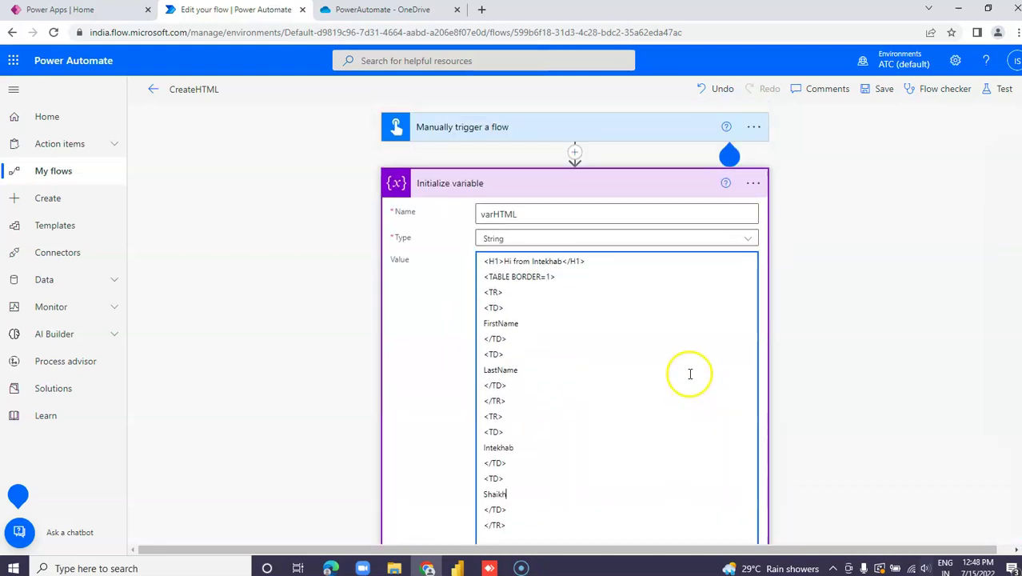
pyautogui.scroll(-4, 690, 371)
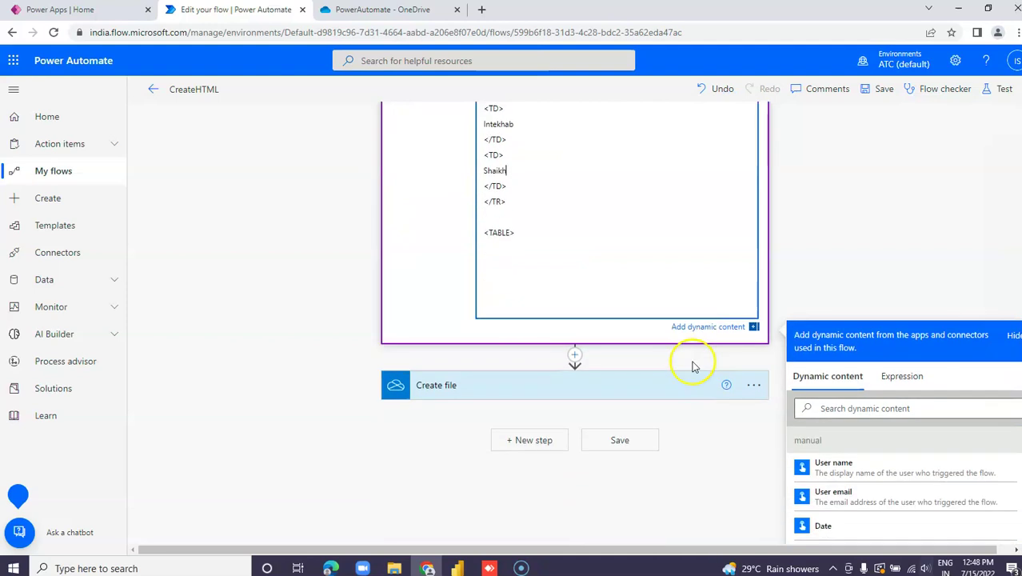
pyautogui.click(619, 440)
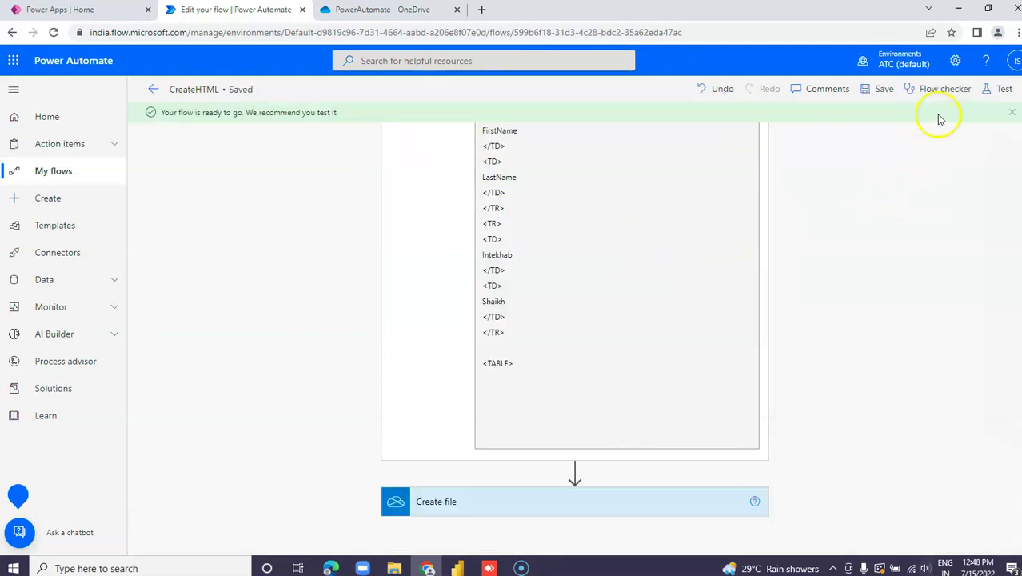
pyautogui.click(1001, 93)
pyautogui.click(827, 121)
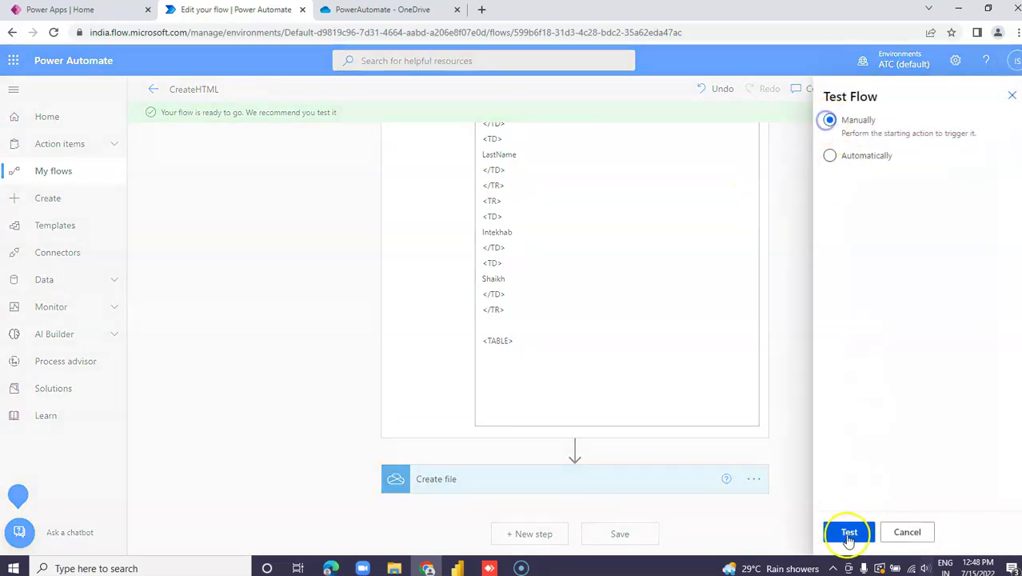
pyautogui.click(848, 530)
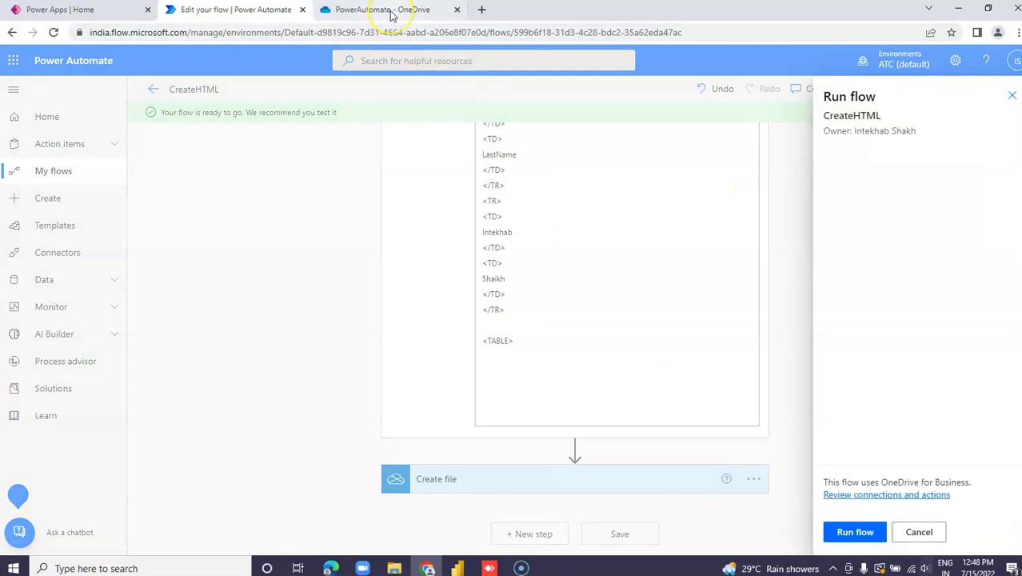
pyautogui.click(853, 531)
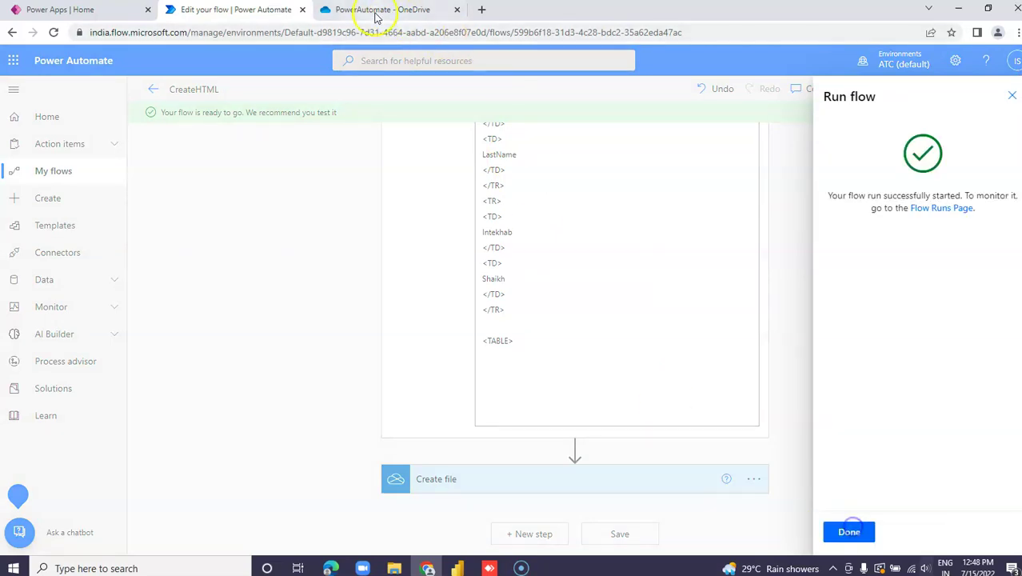
pyautogui.click(837, 532)
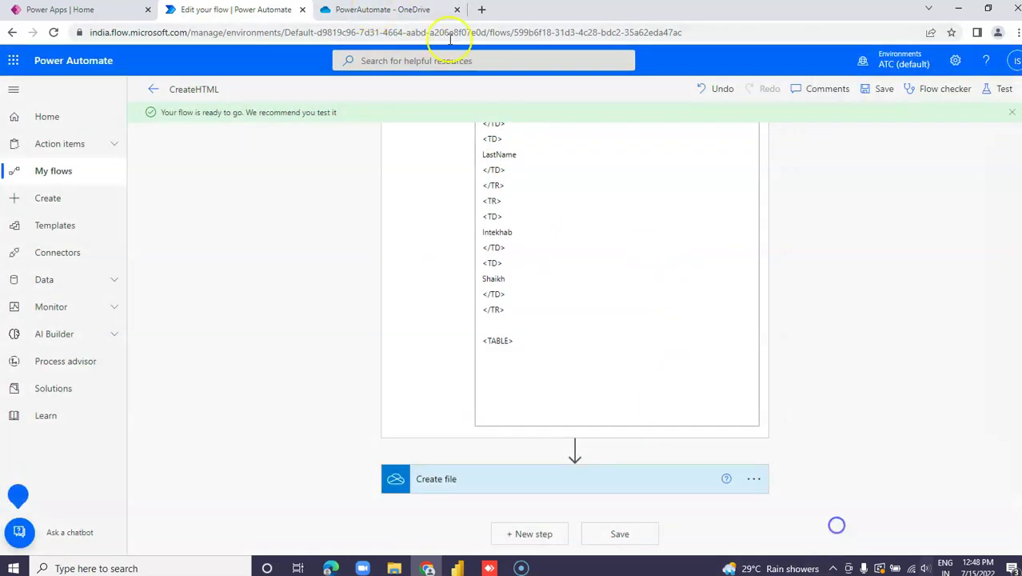
# - Switch to OneDrive, refresh the PowerAutomate folder and open the newest .htm file
pyautogui.click(393, 9)
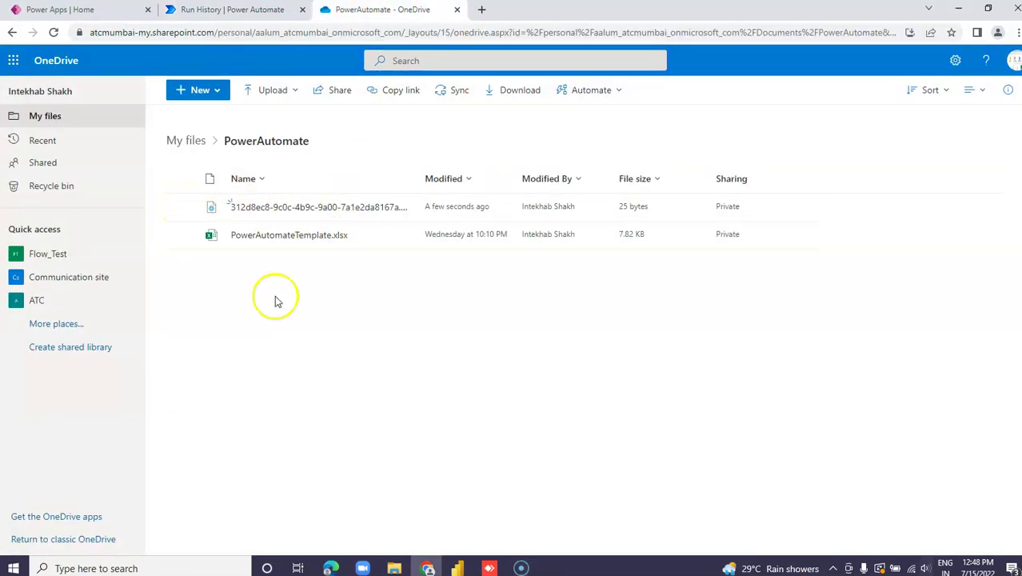
pyautogui.click(52, 33)
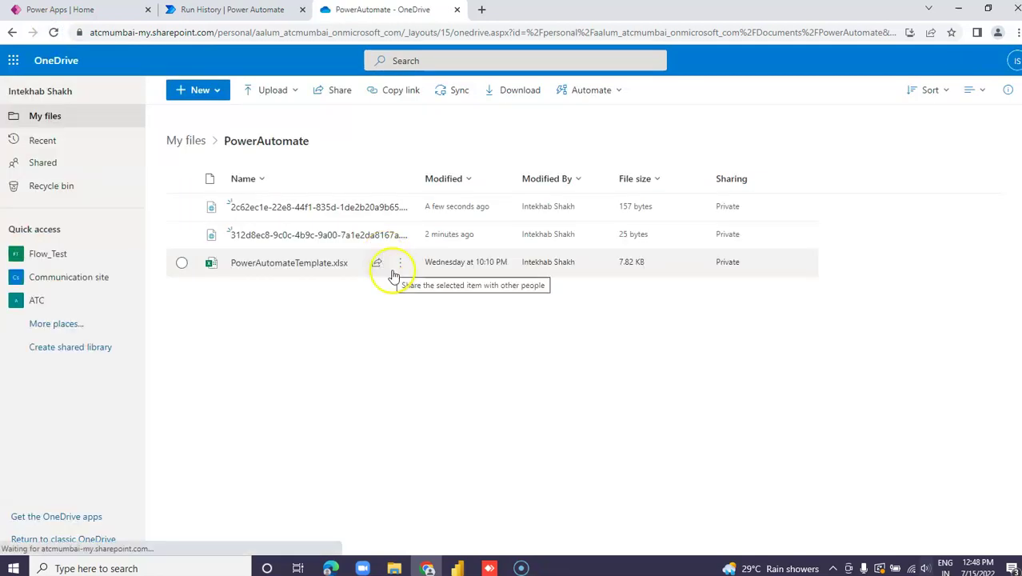
pyautogui.click(340, 207)
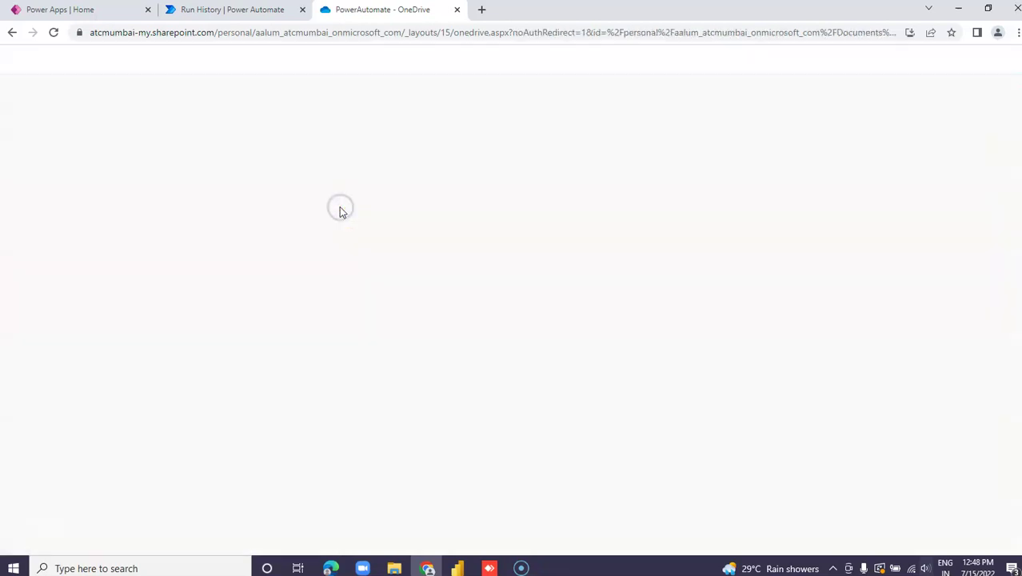